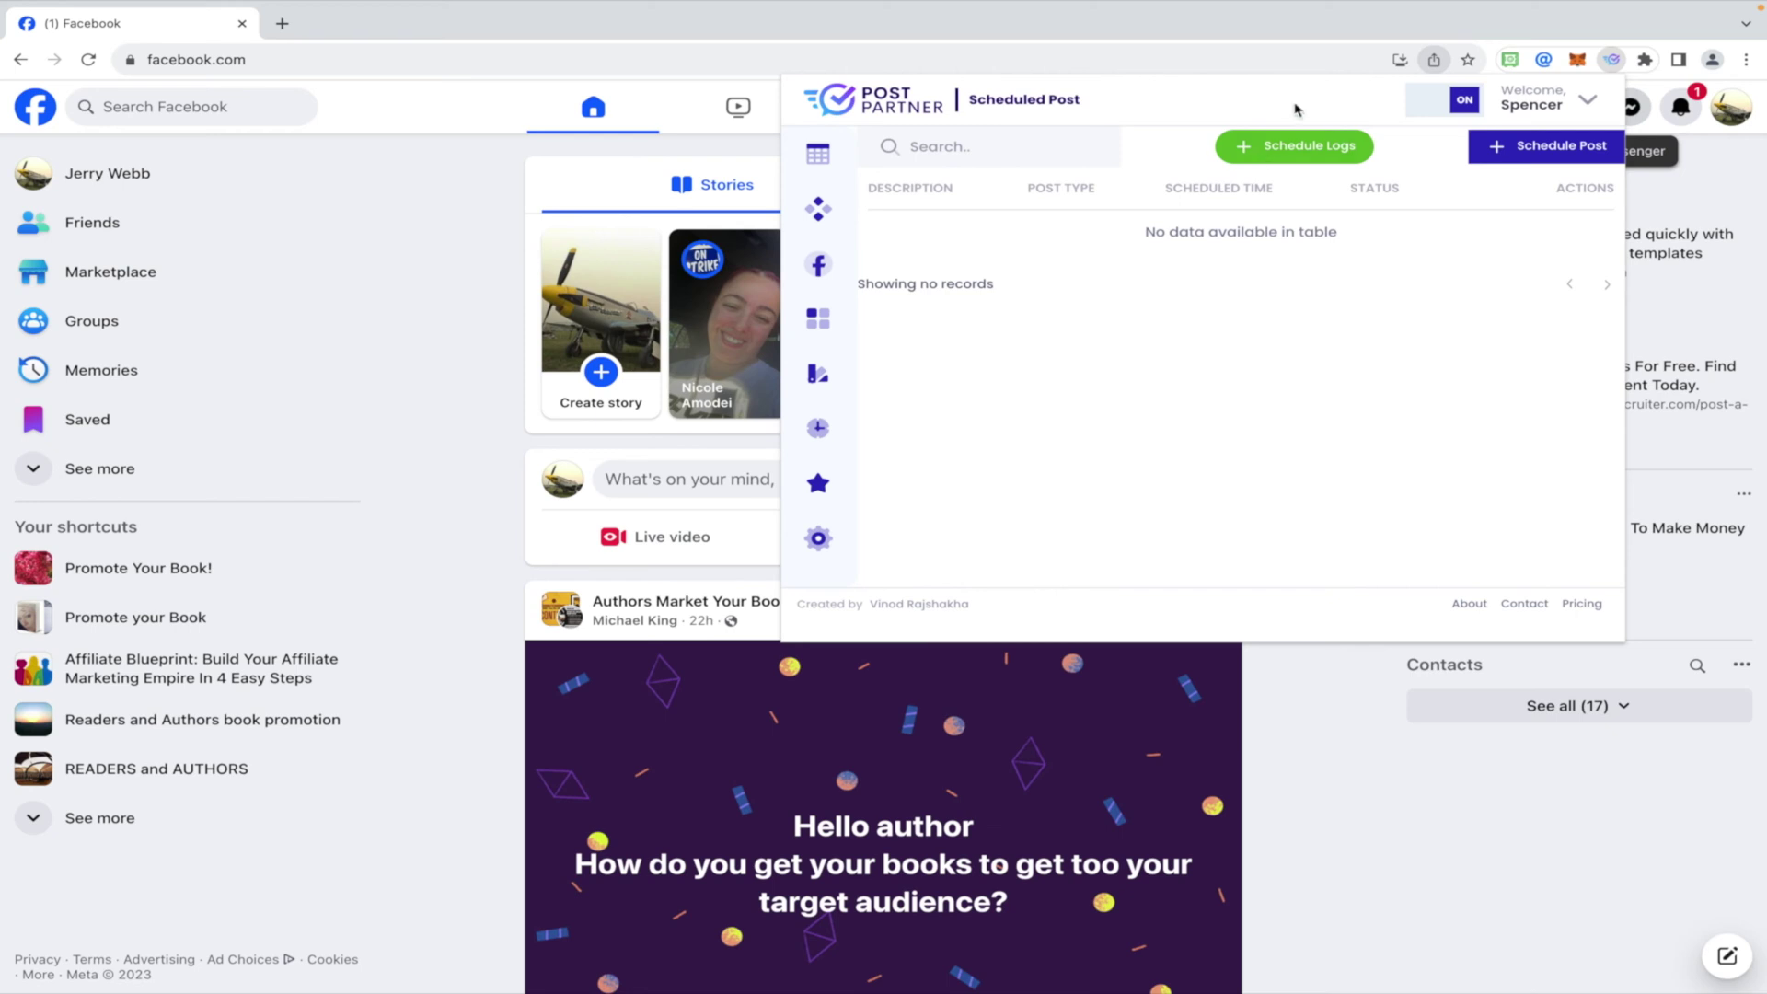
Turn the Post Partner extension off and on, then start a new scheduled post
click(1451, 110)
click(1445, 108)
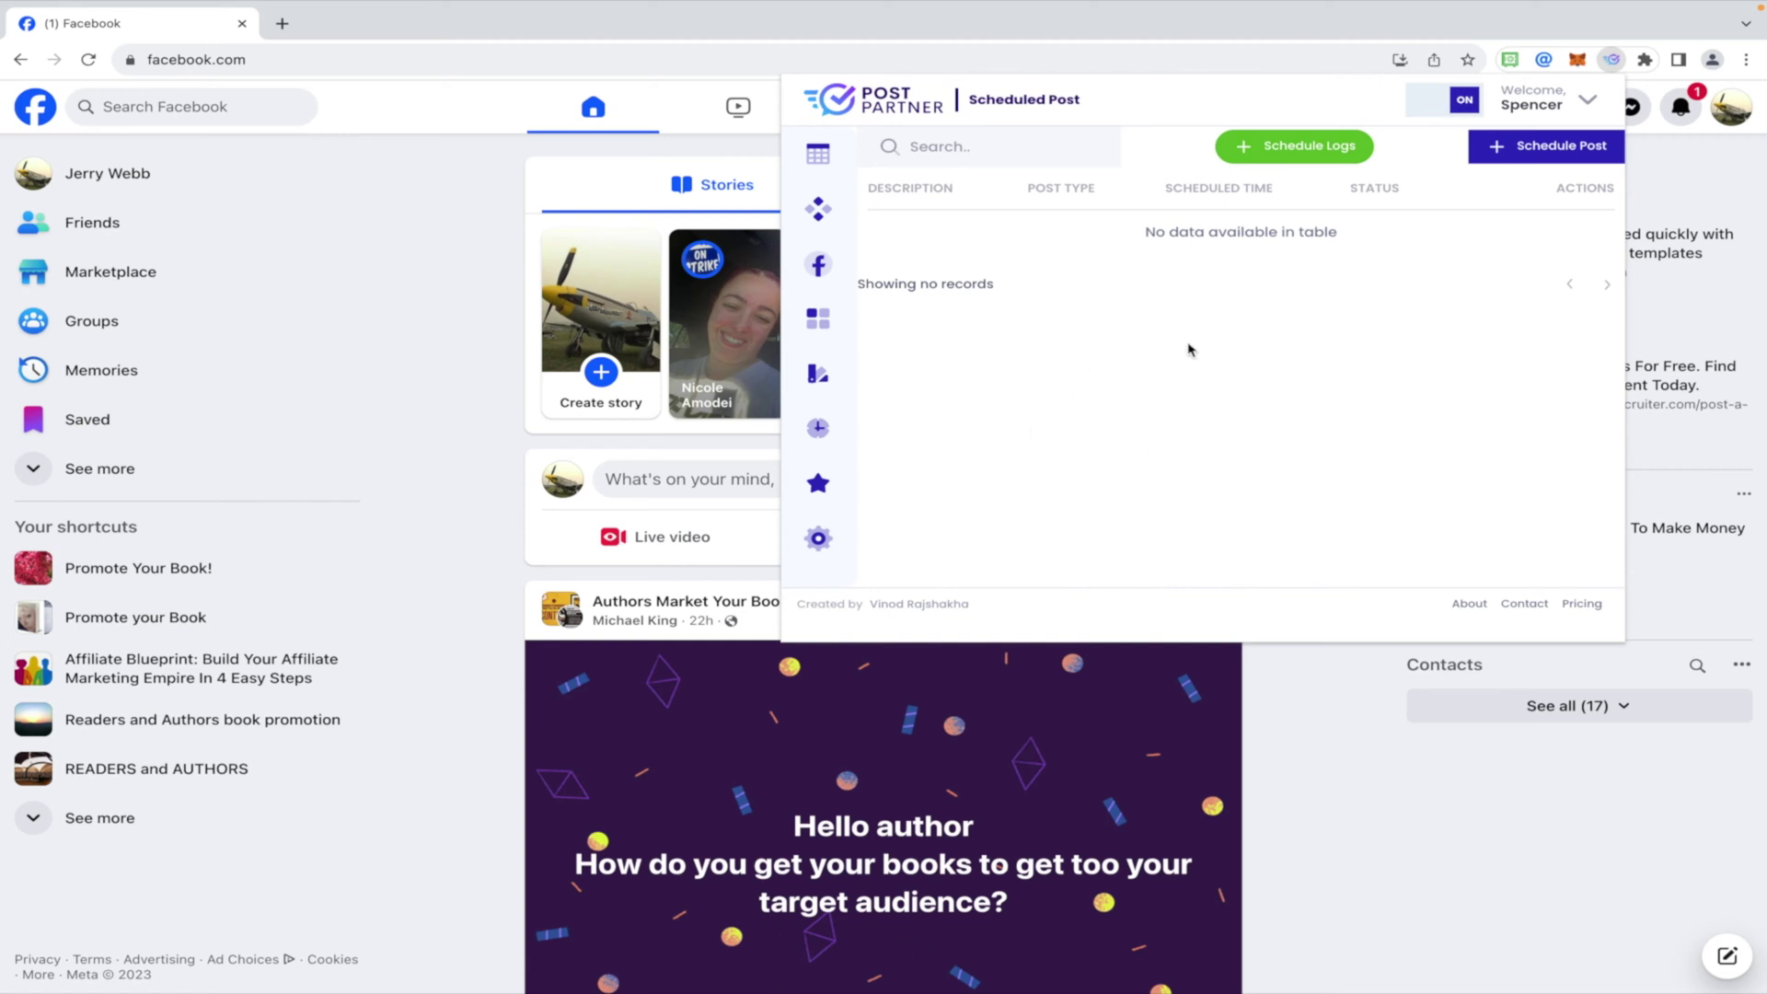
click(1528, 152)
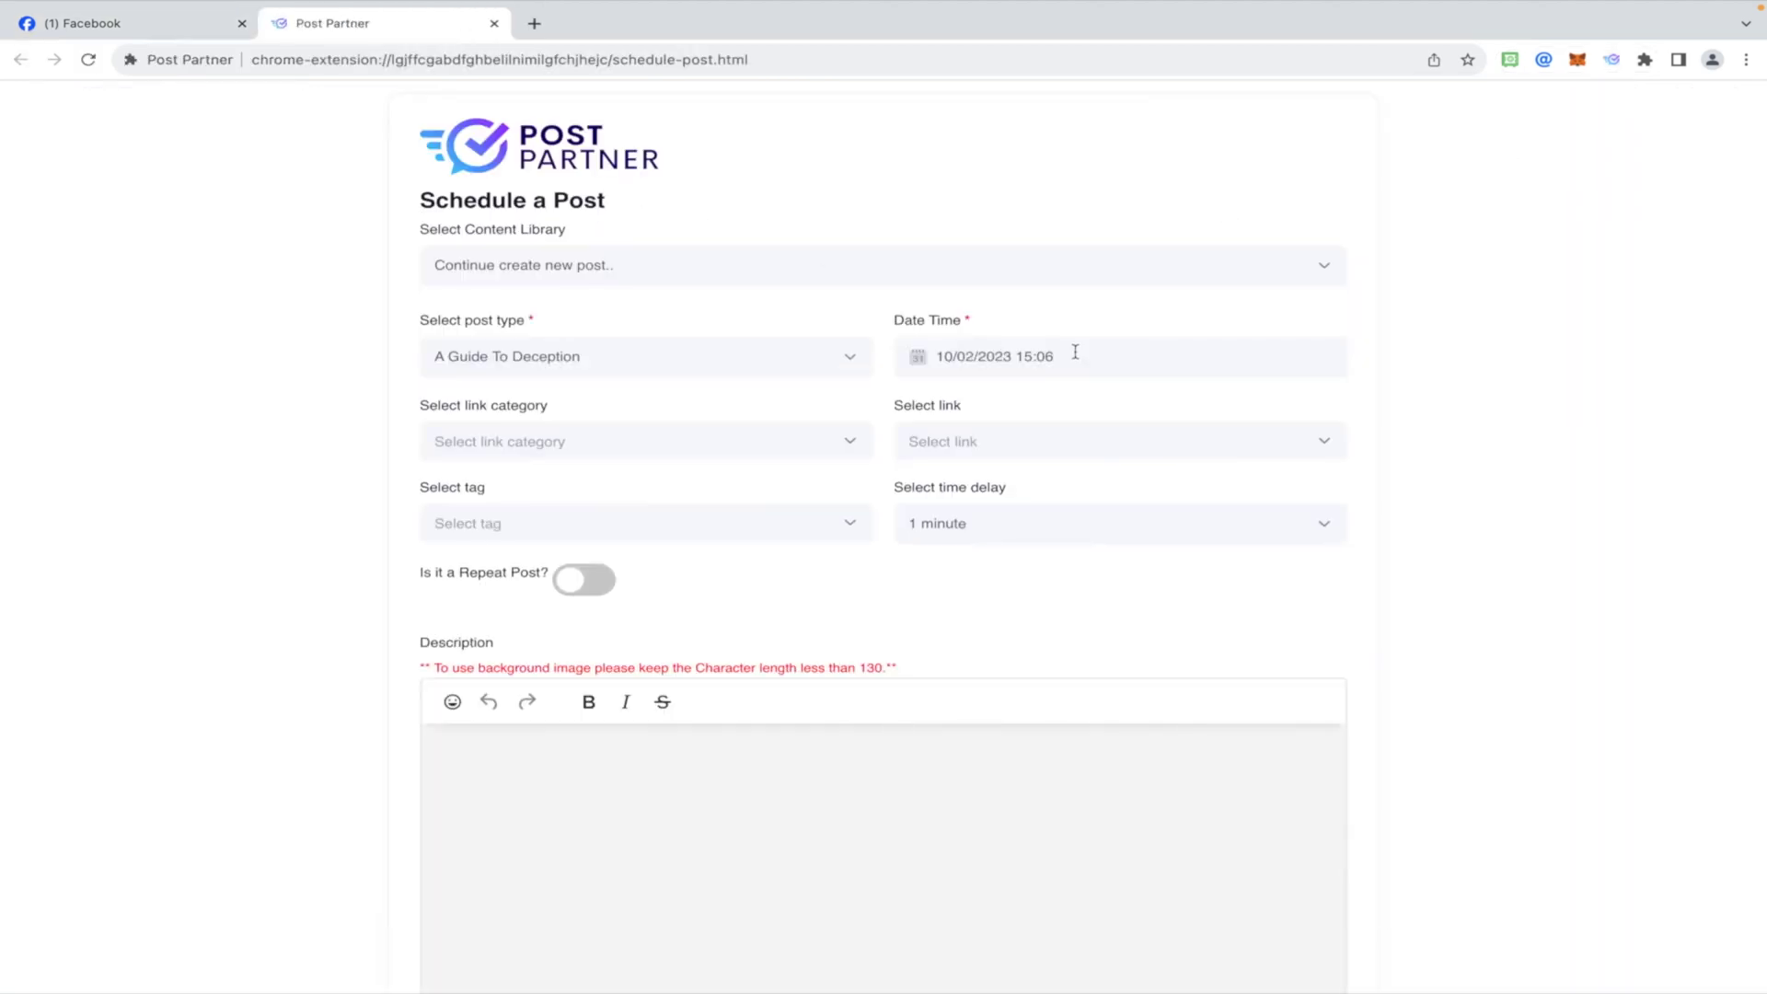
Date the post October 19 and choose the 'A Guide To Deception' content library
click(1073, 351)
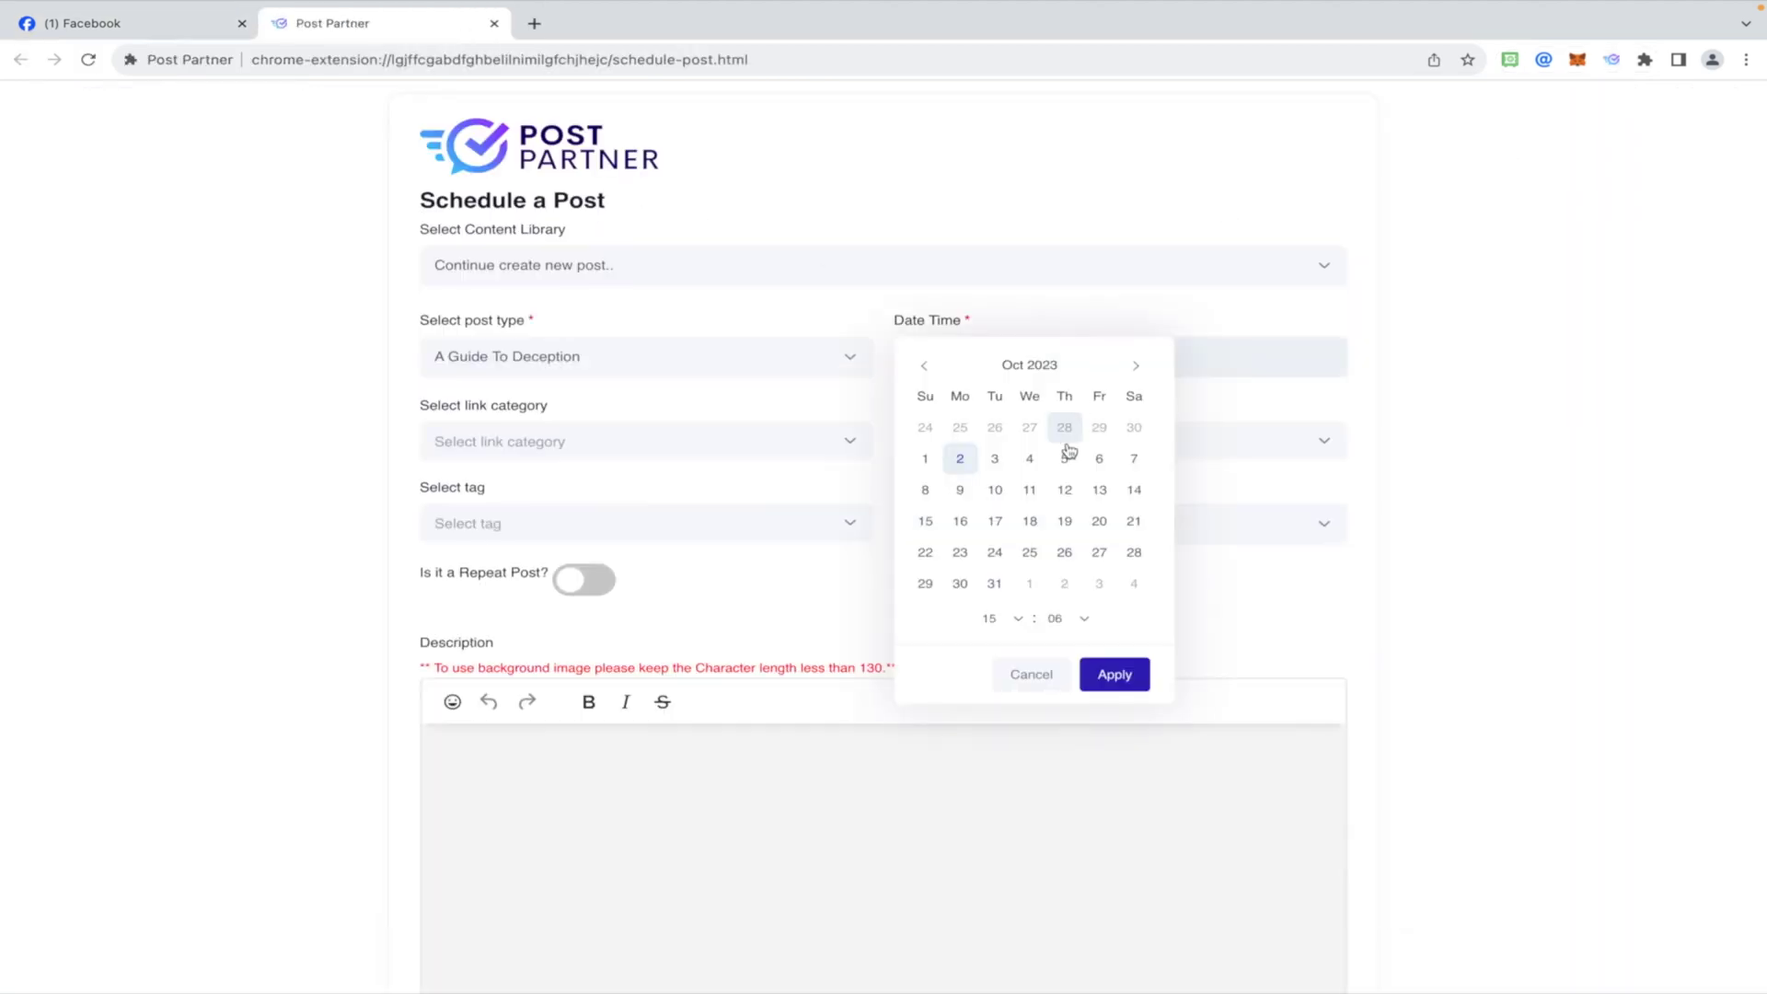
click(1065, 521)
click(1560, 451)
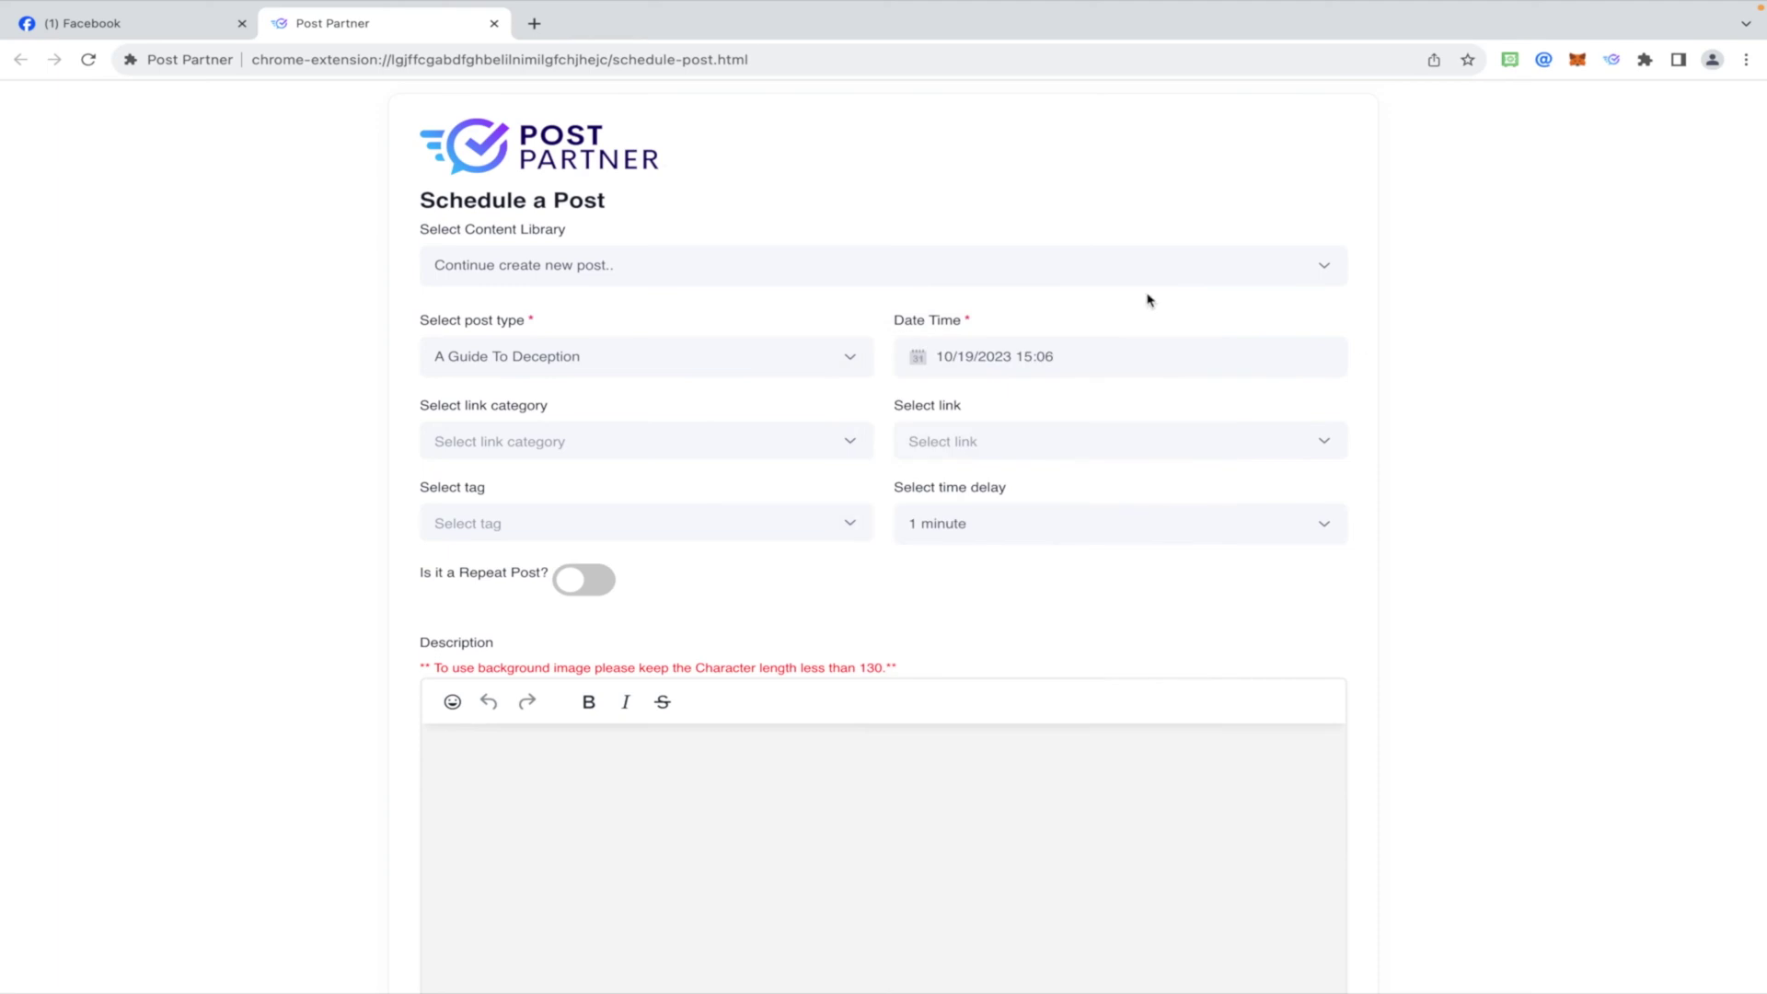
click(736, 276)
click(494, 403)
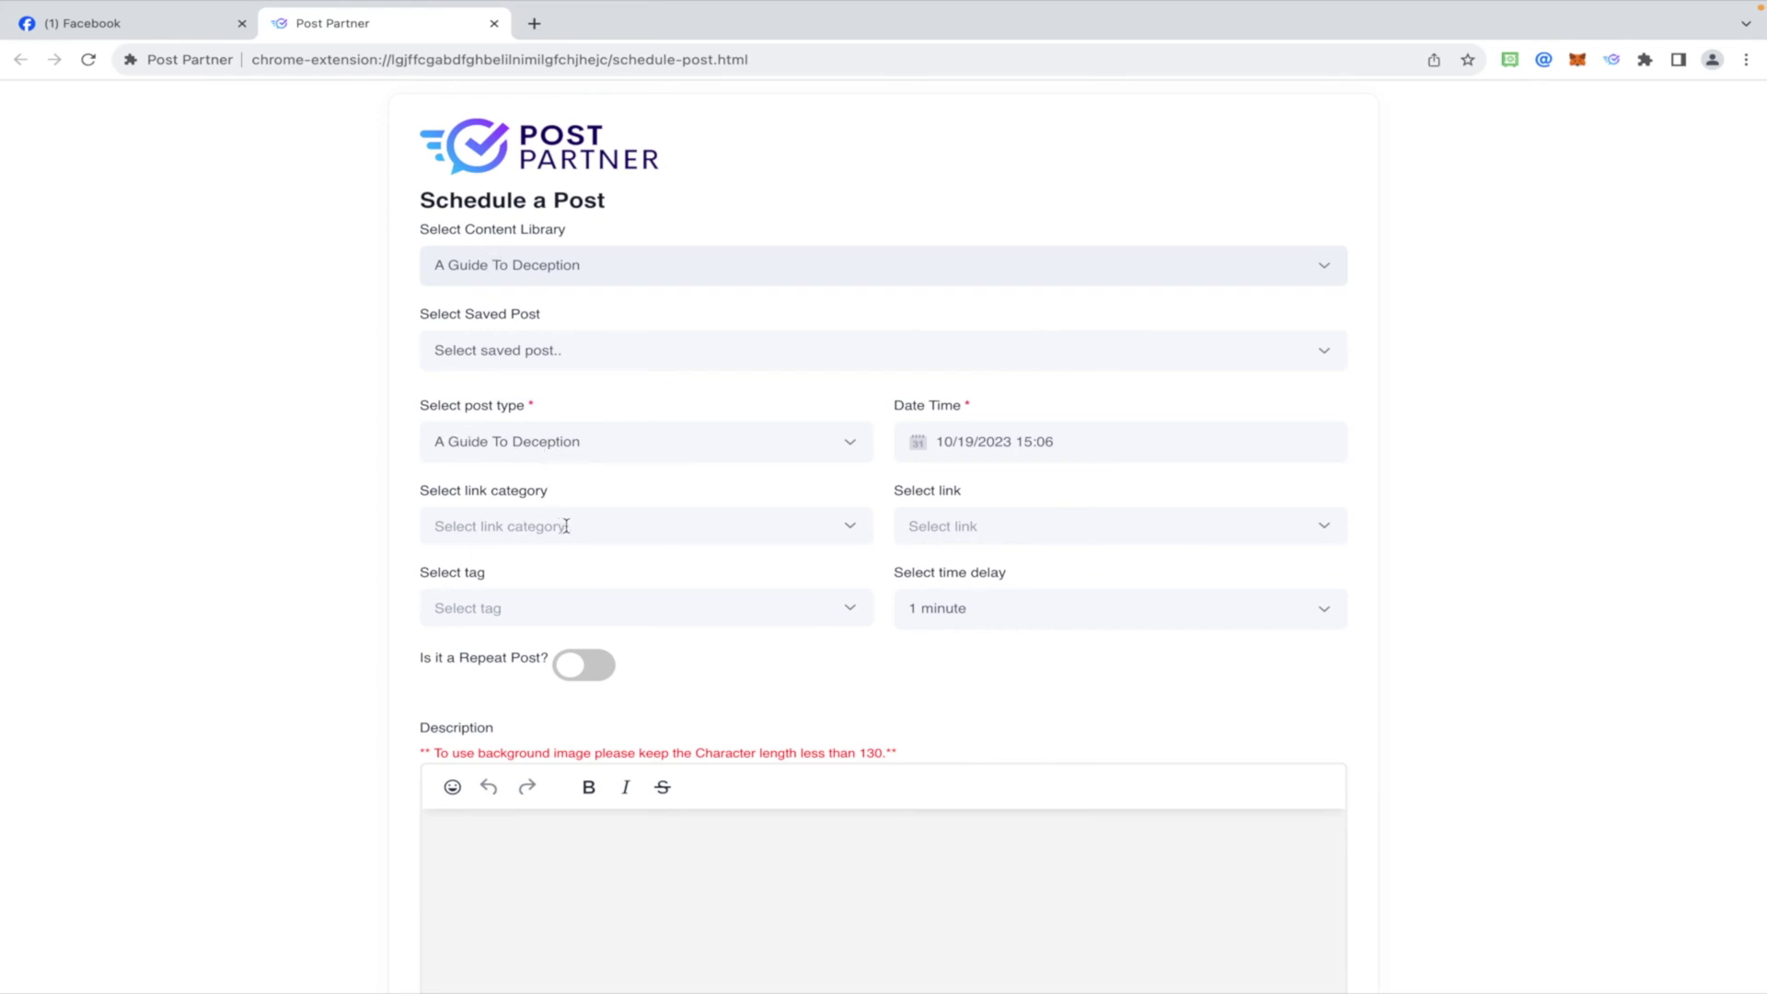
Choose Book/Ebook Groups as the link category, leaving the group link unselected
click(800, 522)
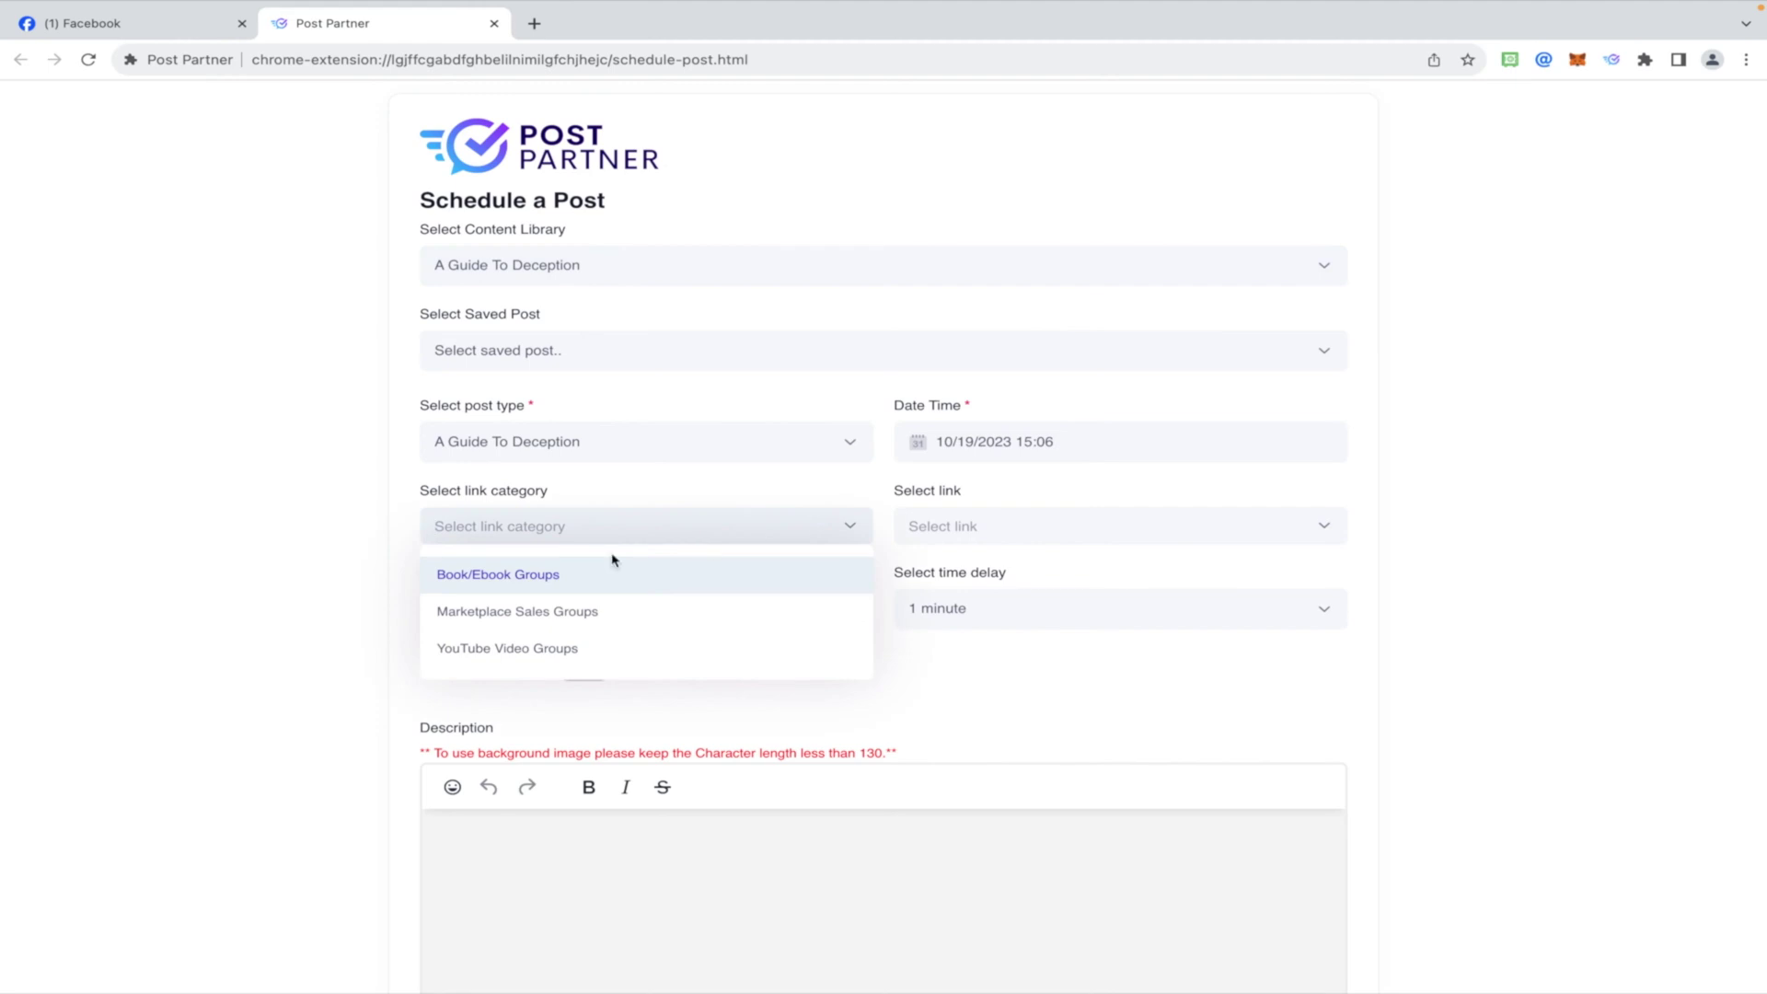
click(486, 583)
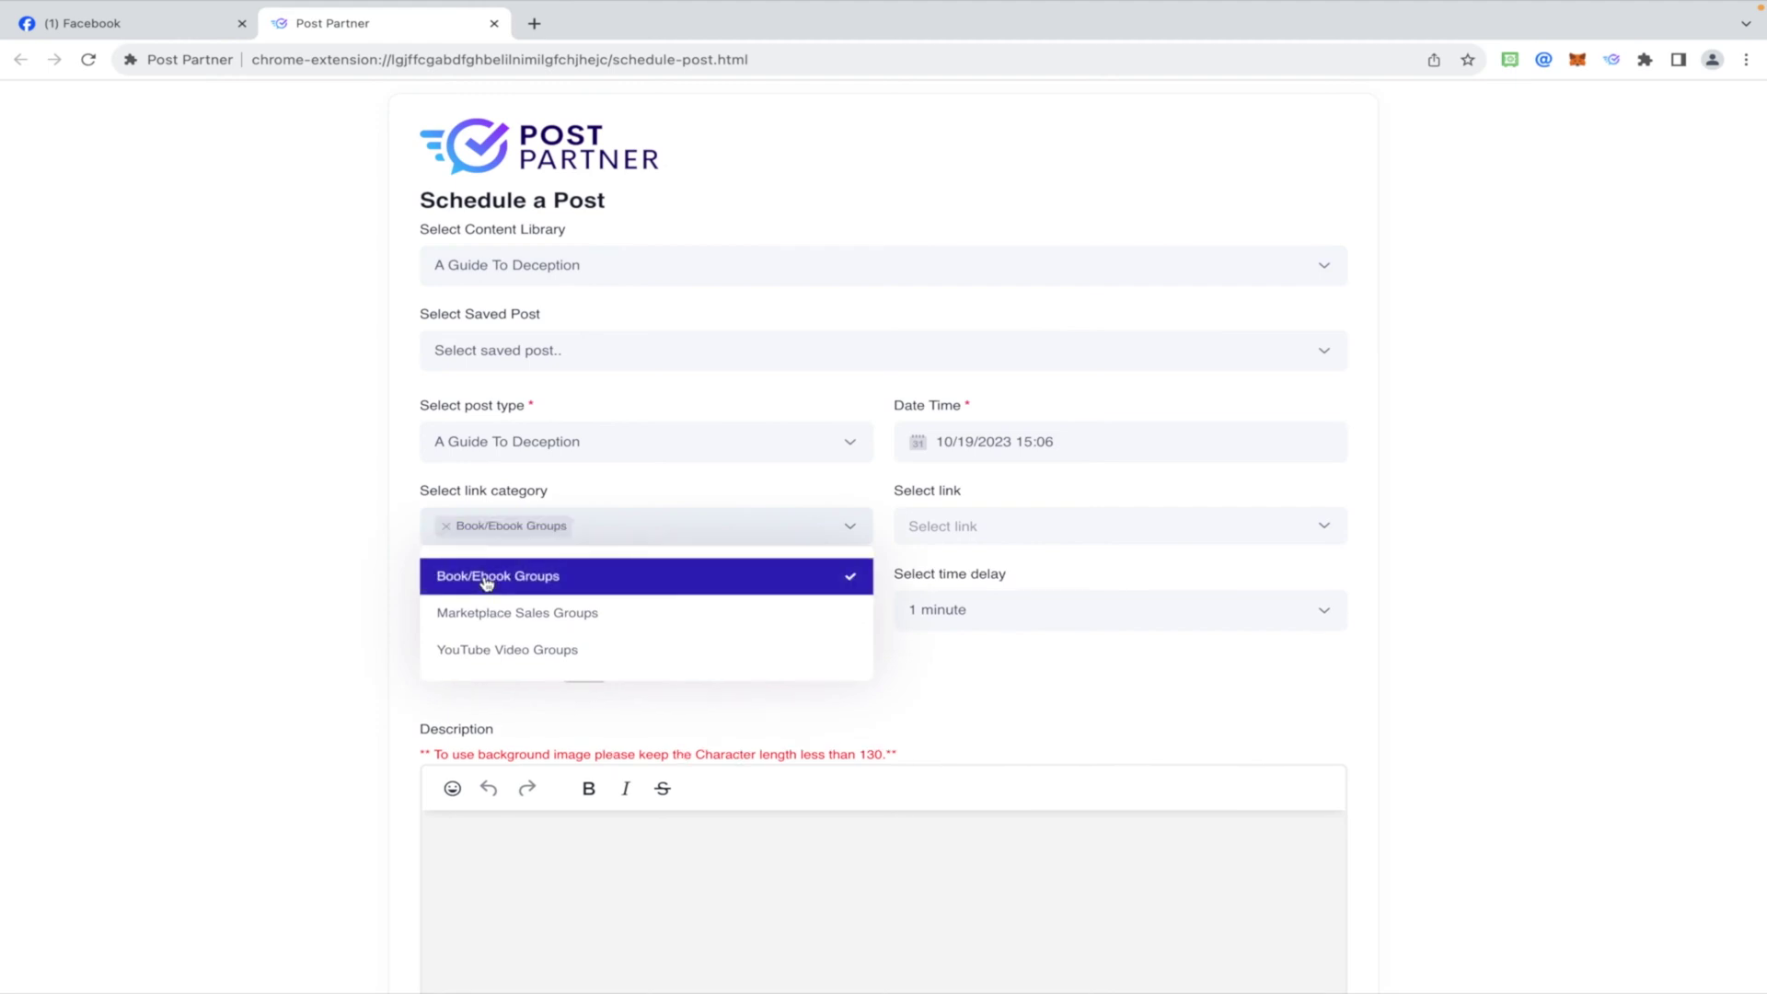
click(271, 534)
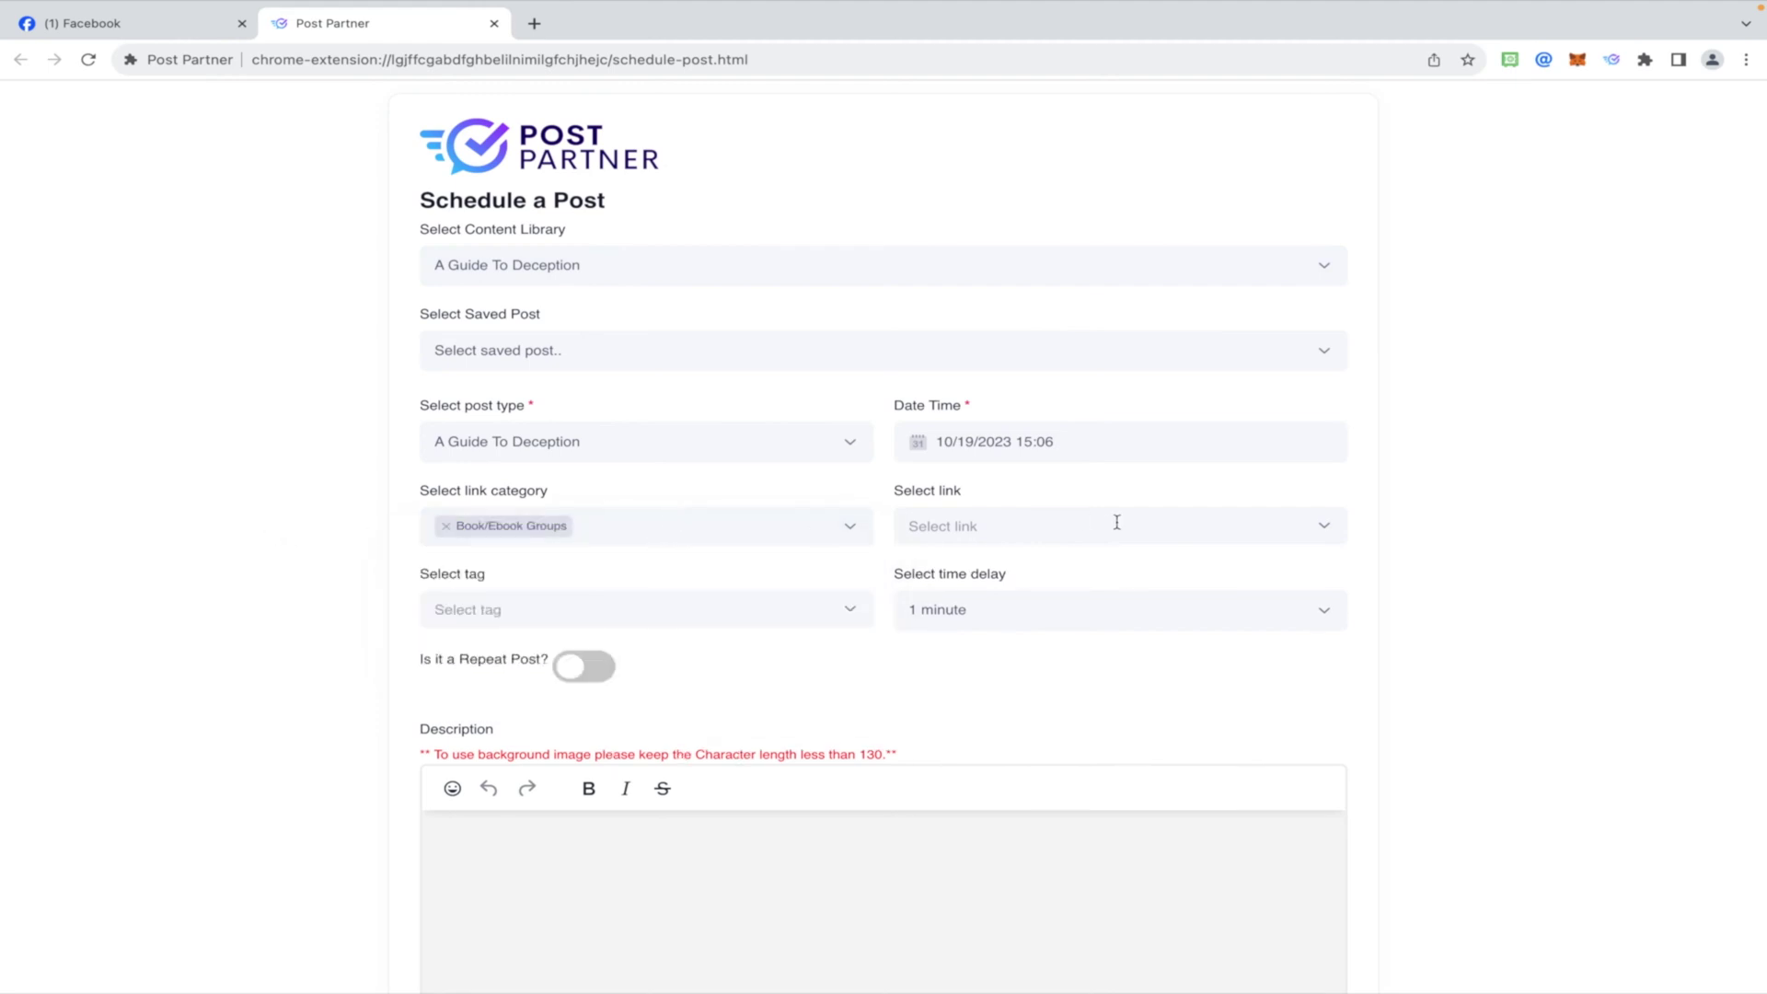
scroll(1117, 521, down, 1)
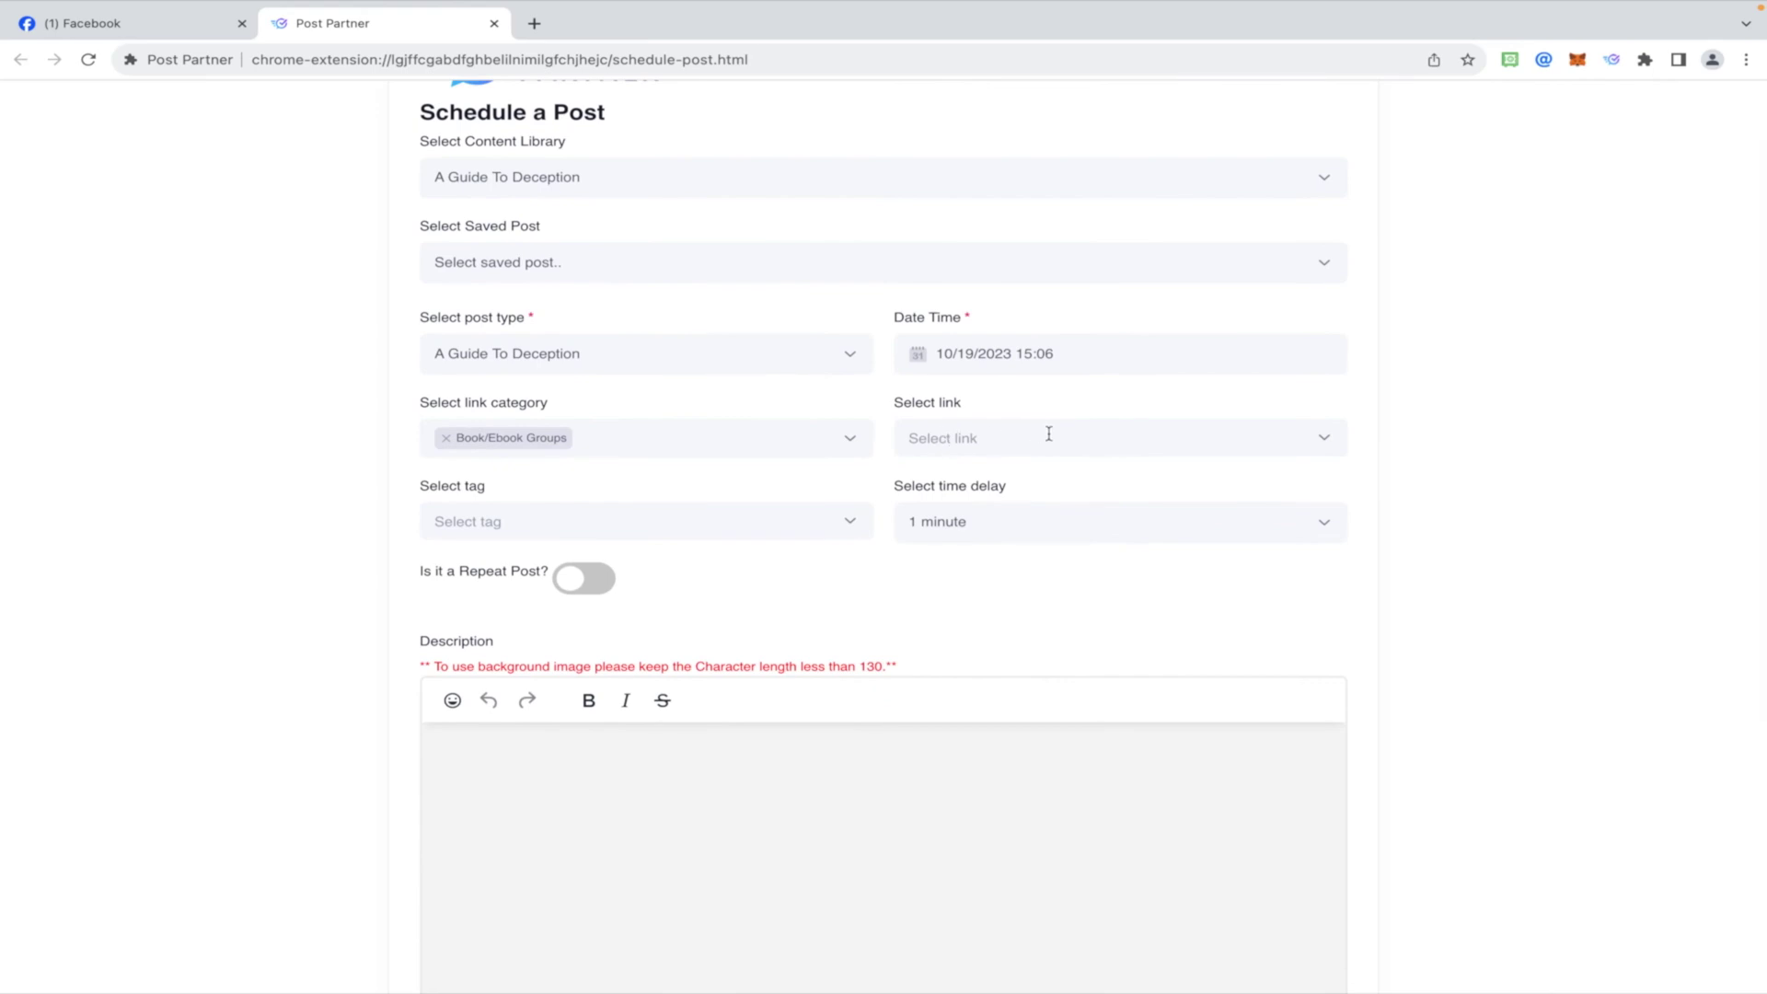
click(1077, 437)
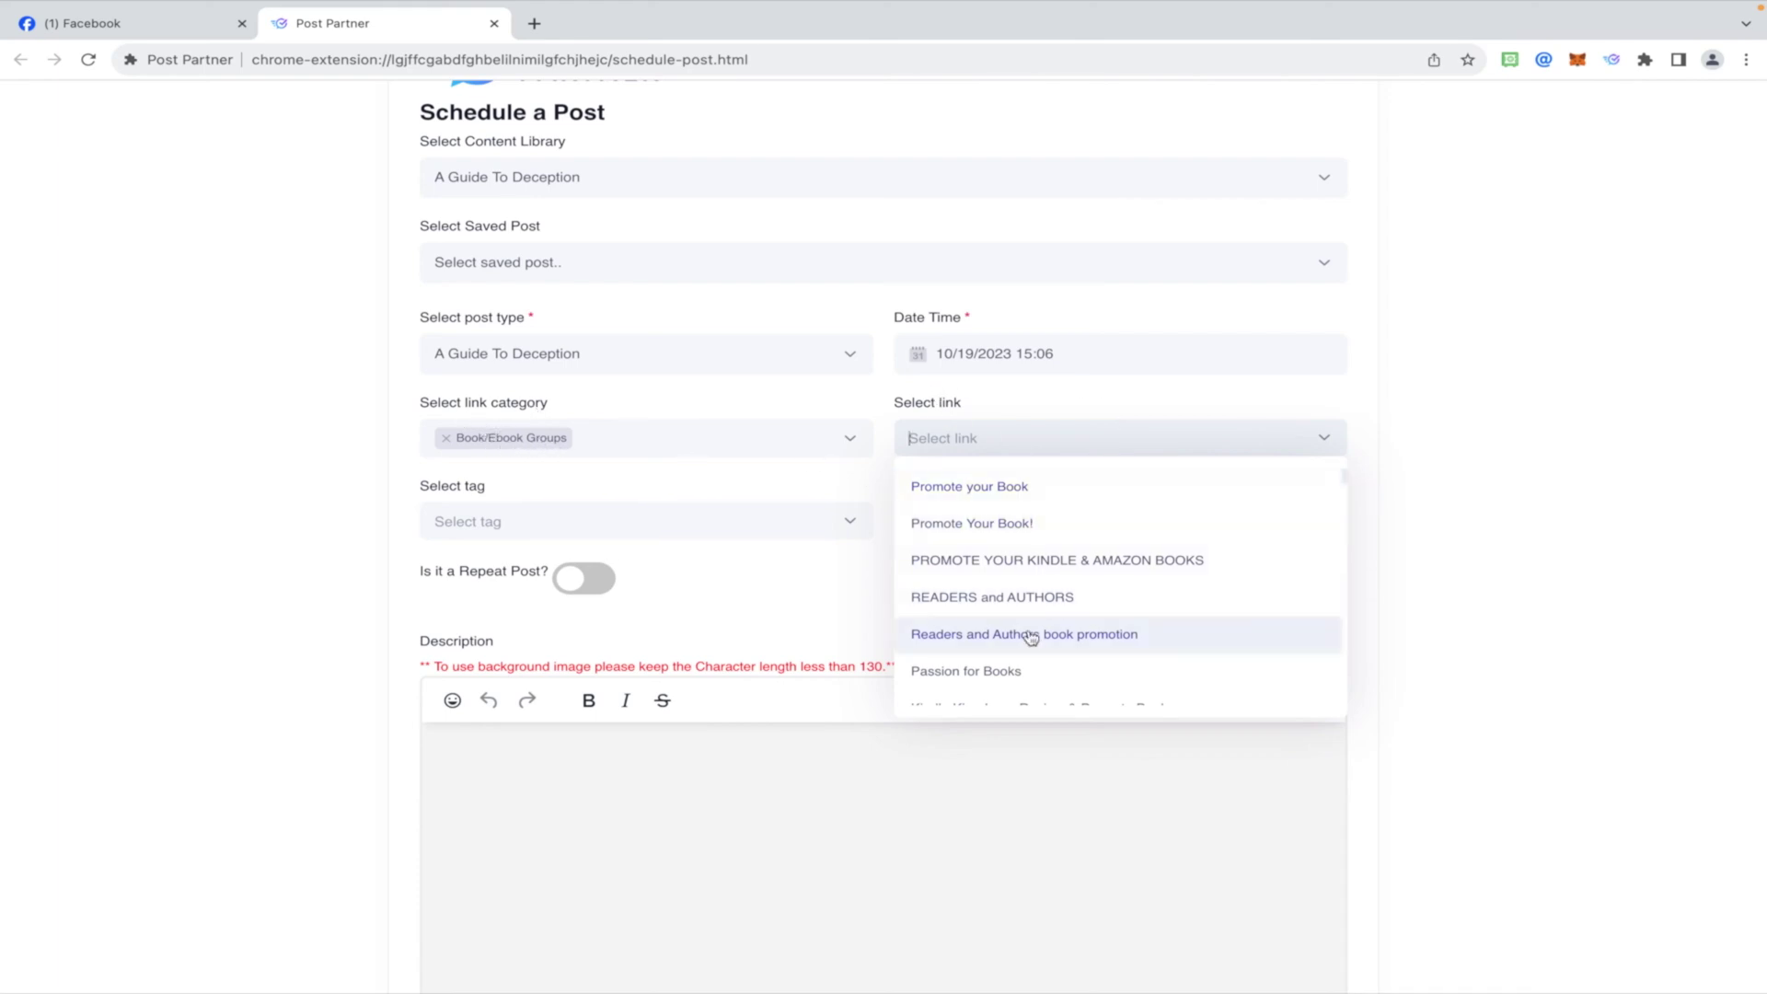
click(1662, 439)
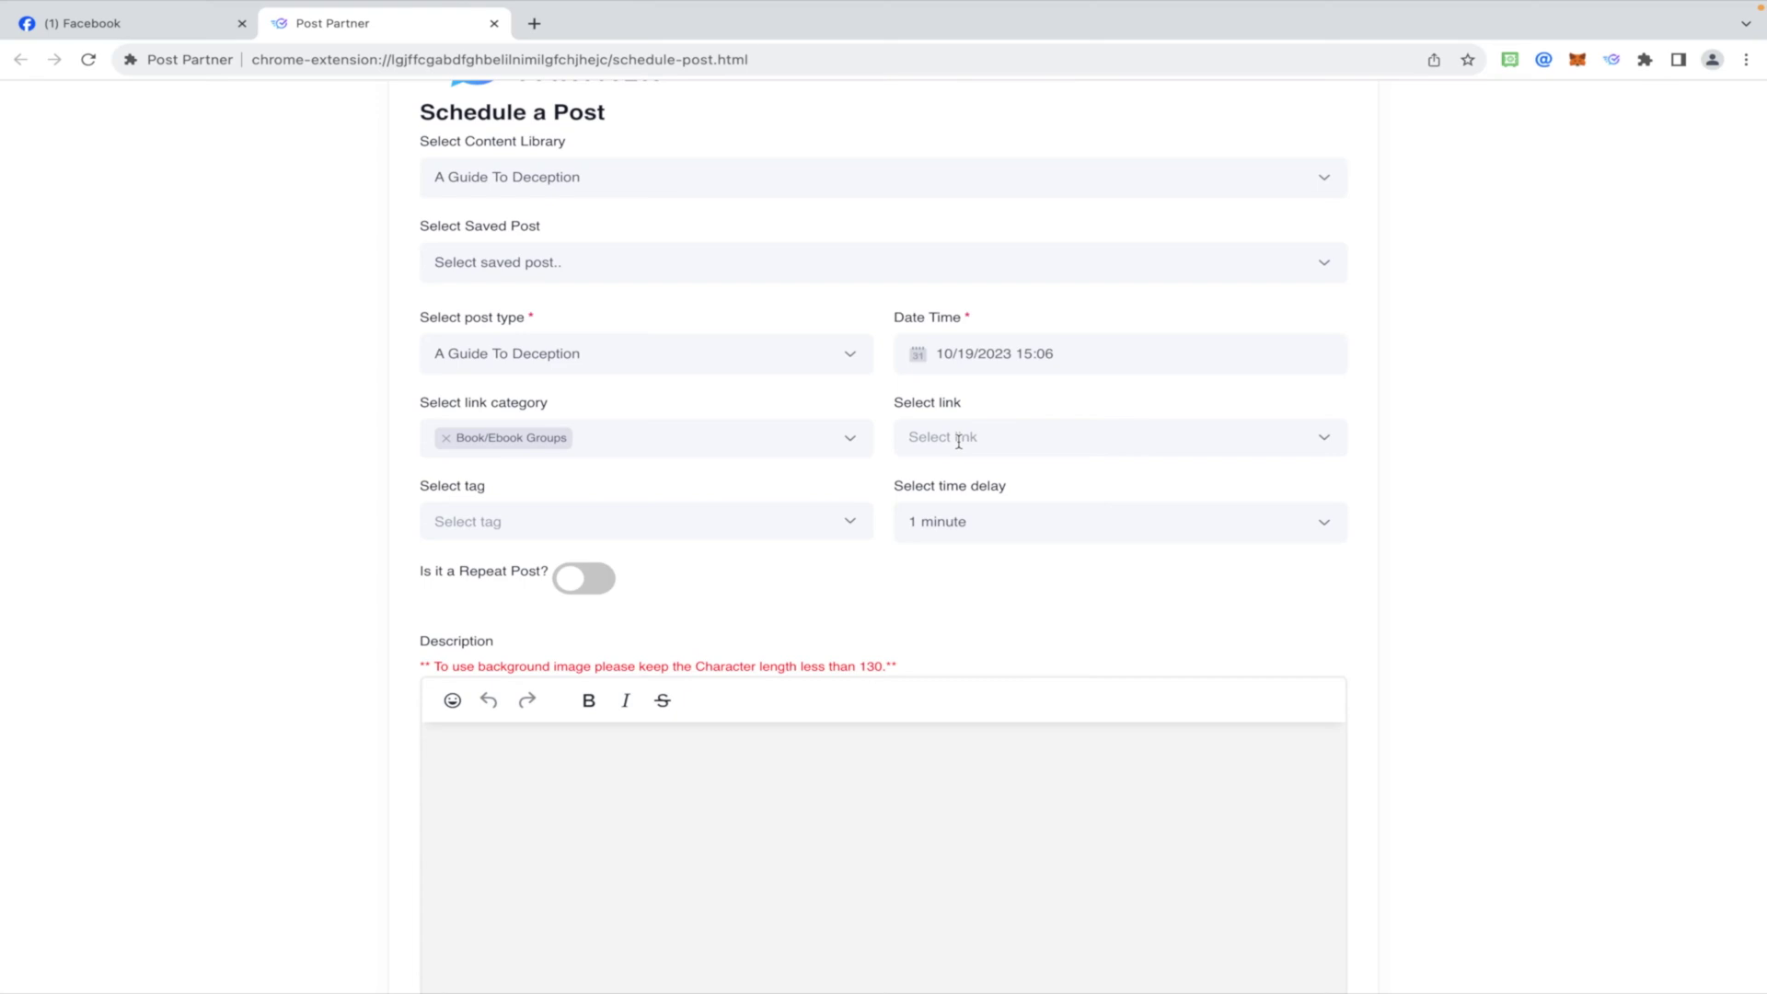
Change the post's time delay from 1 minute to 30 minute
scroll(743, 477, down, 1)
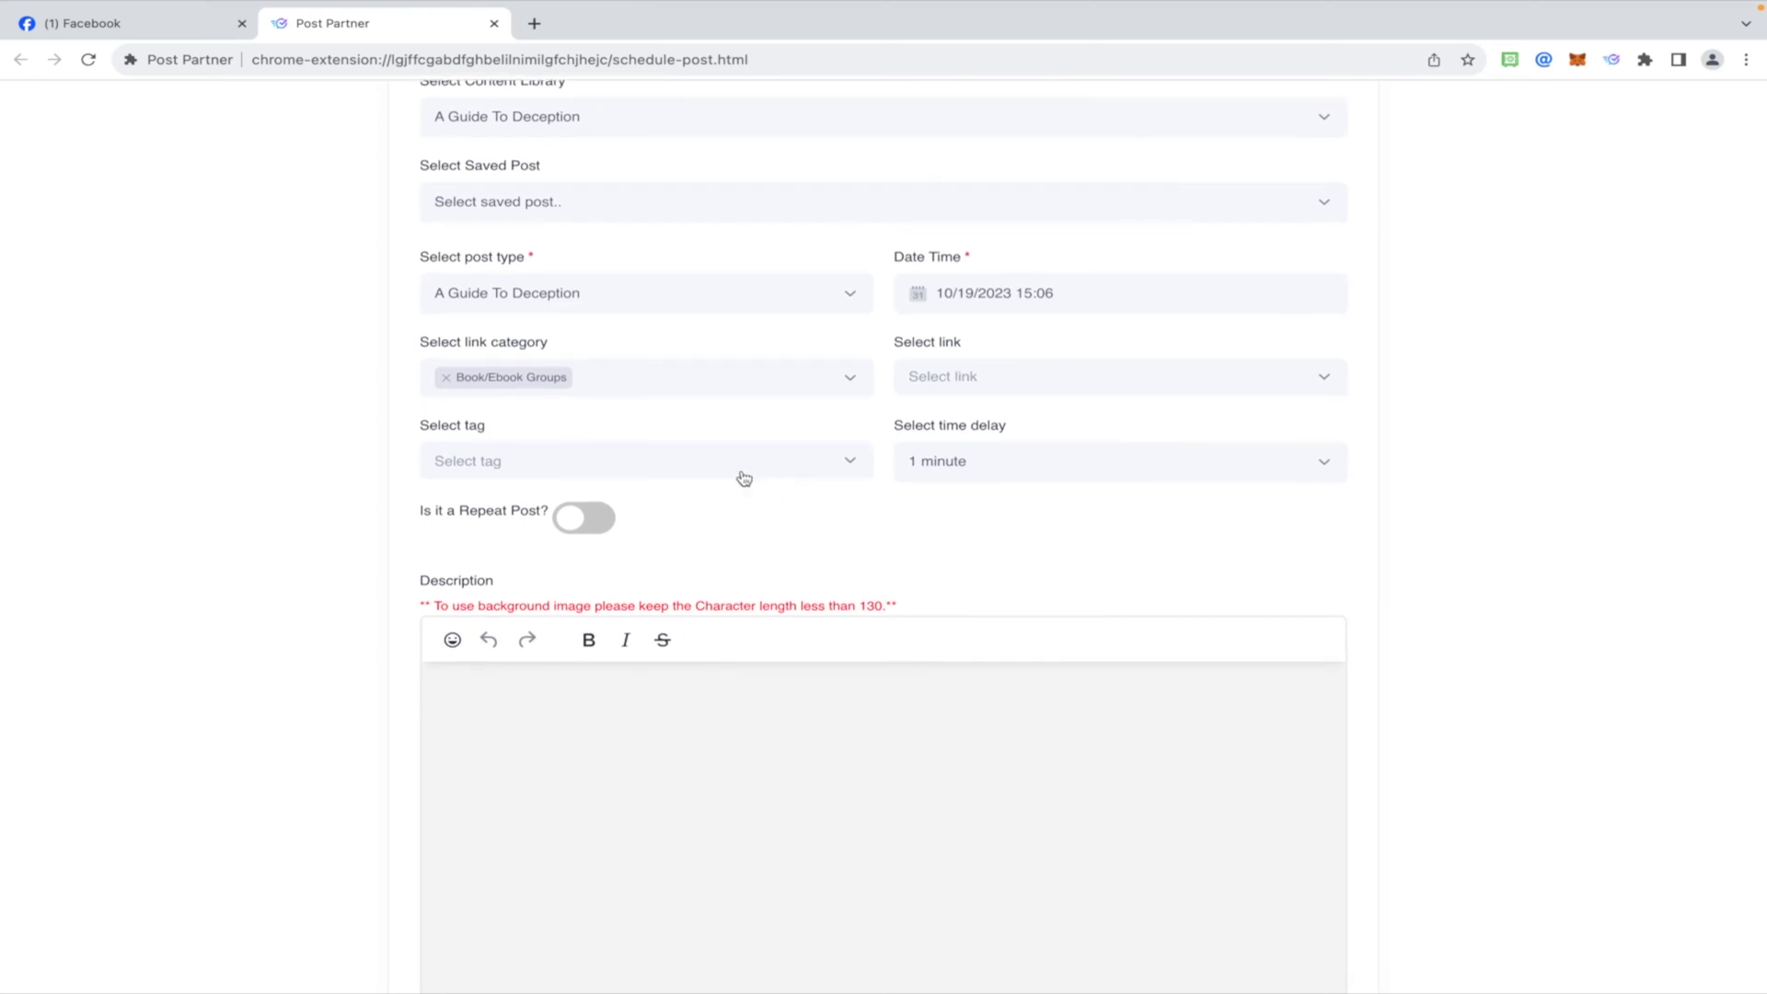
click(1074, 470)
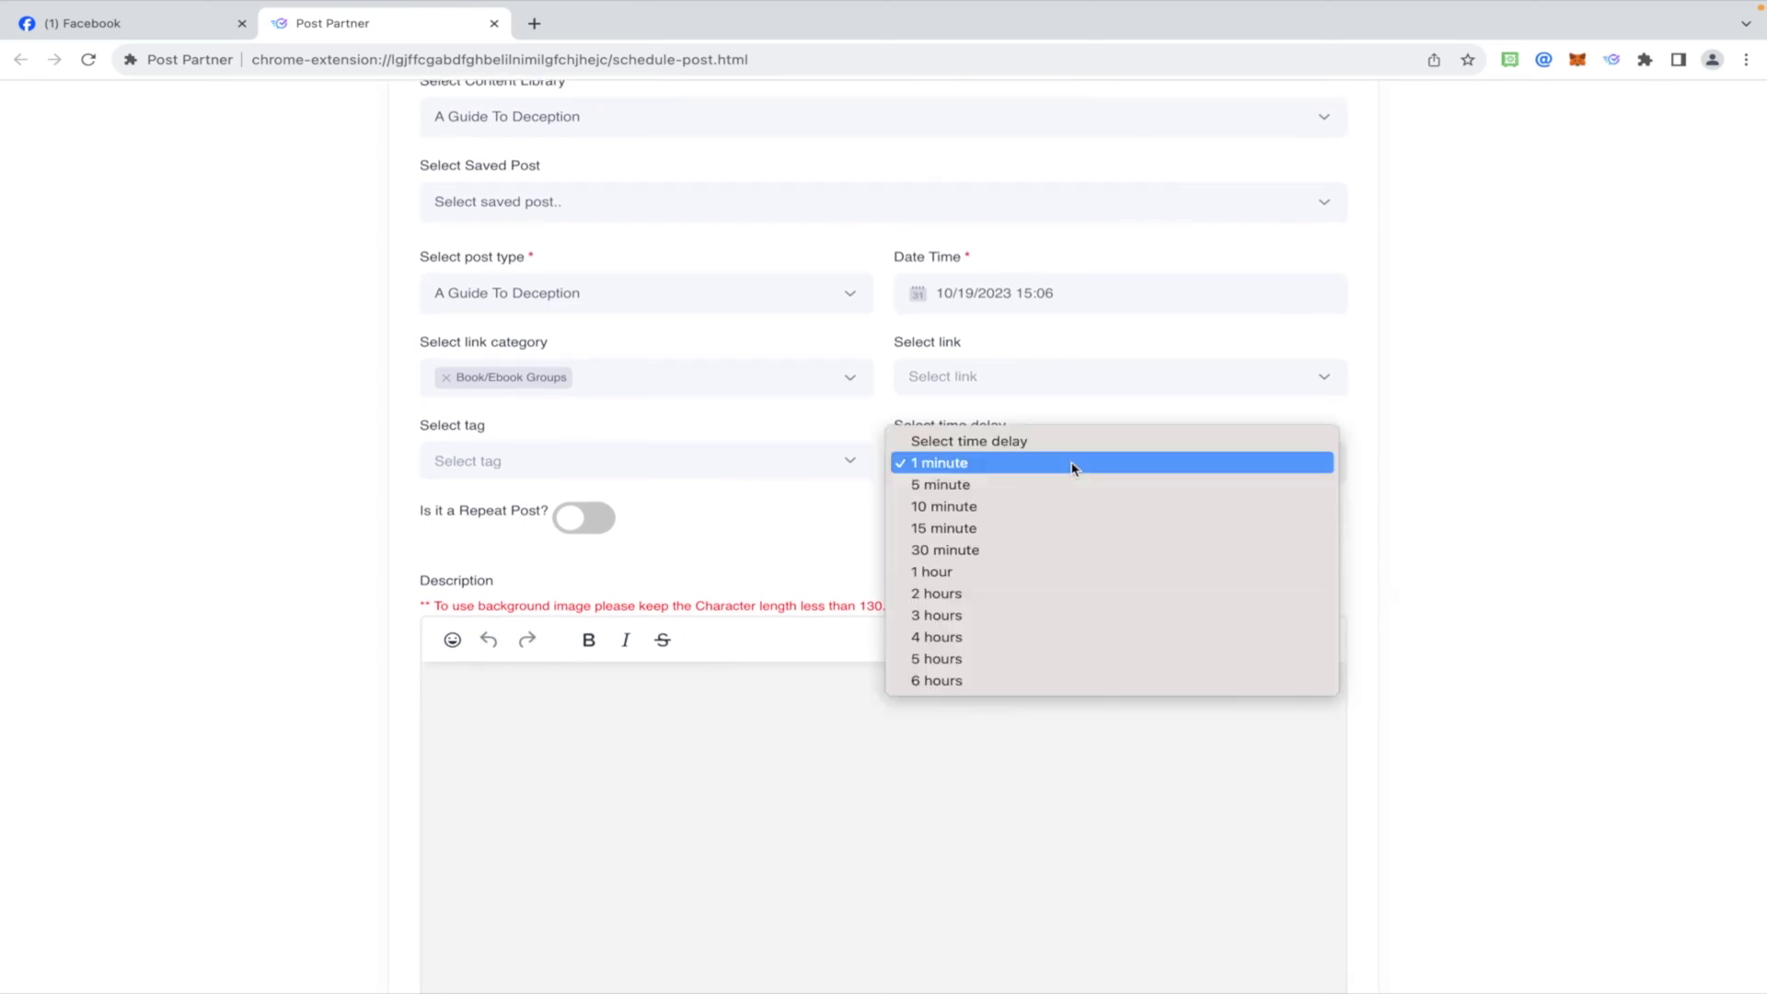
click(1003, 556)
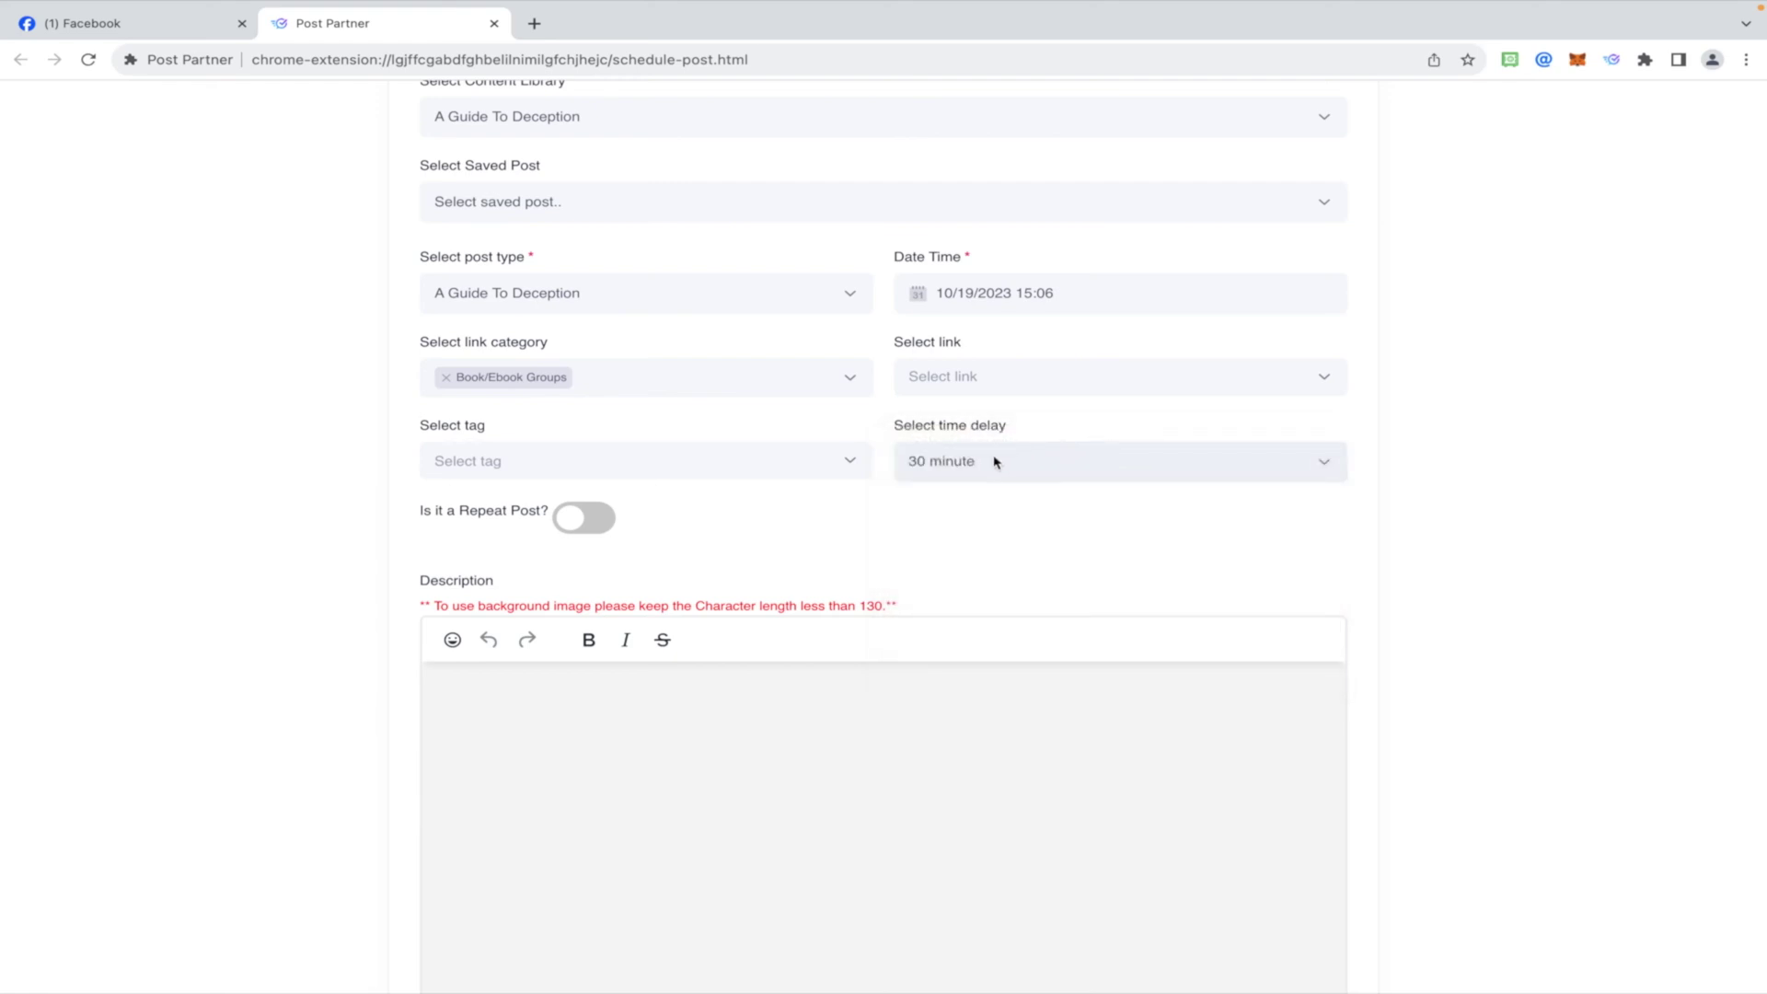
scroll(998, 491, down, 1)
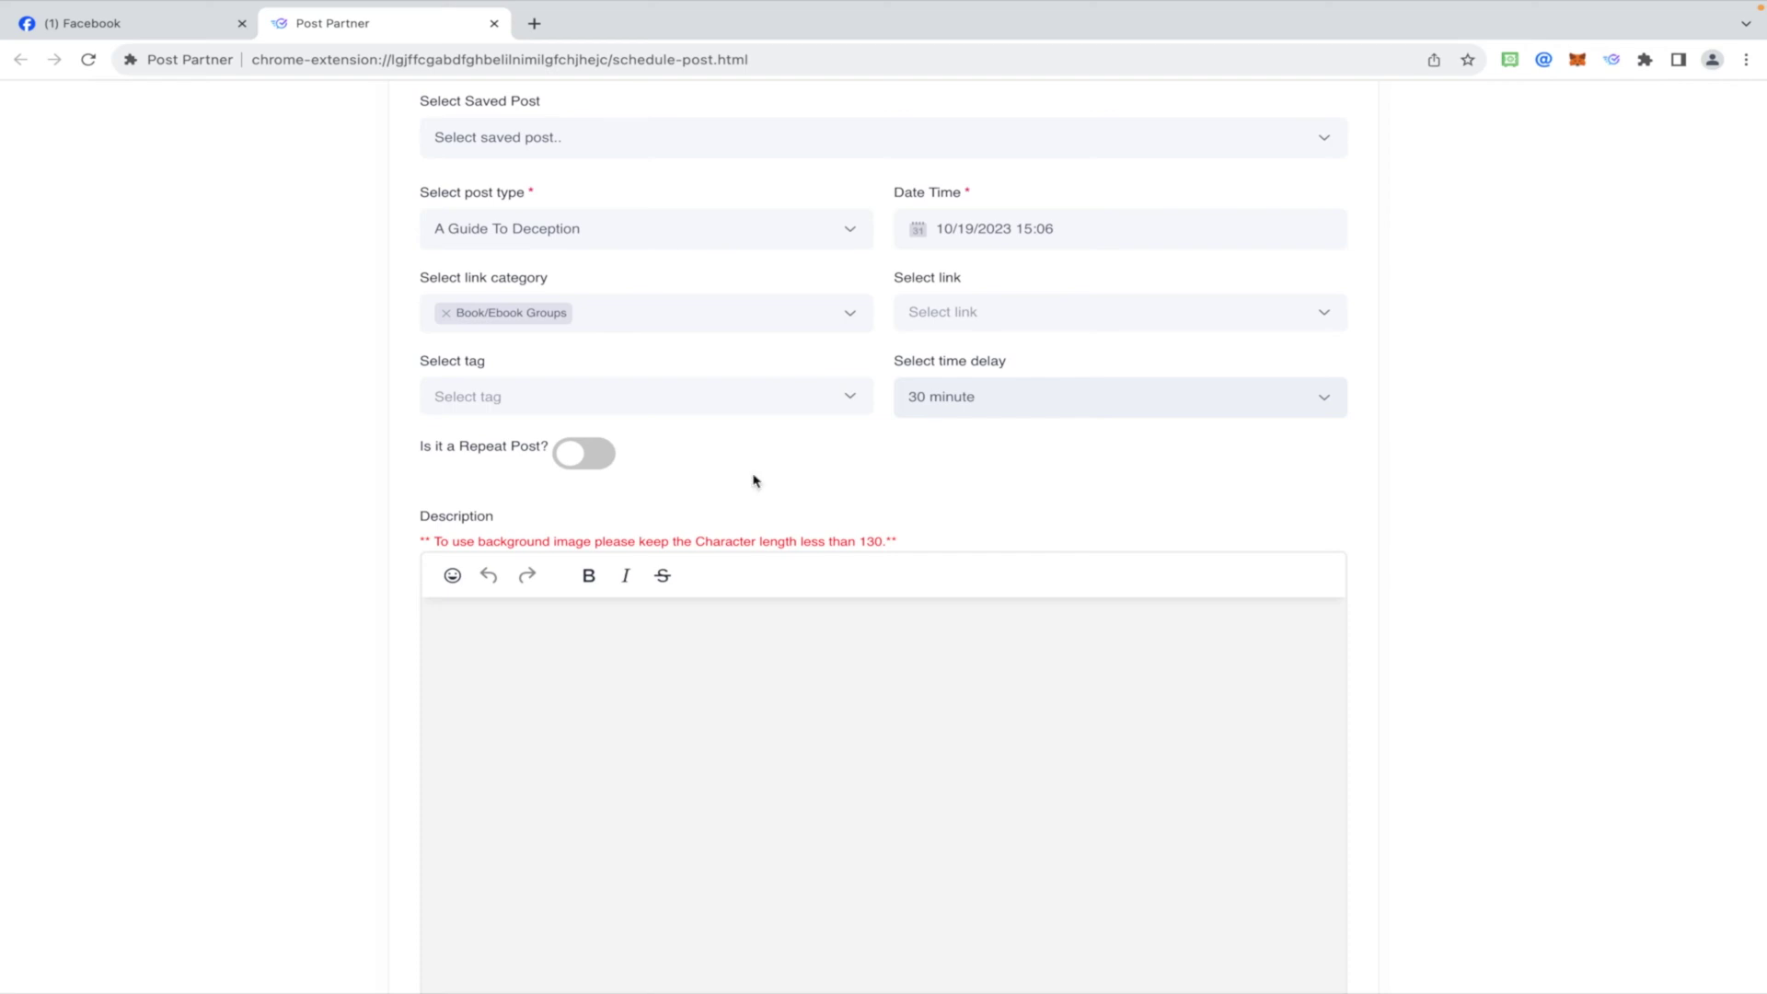
scroll(597, 466, down, 1)
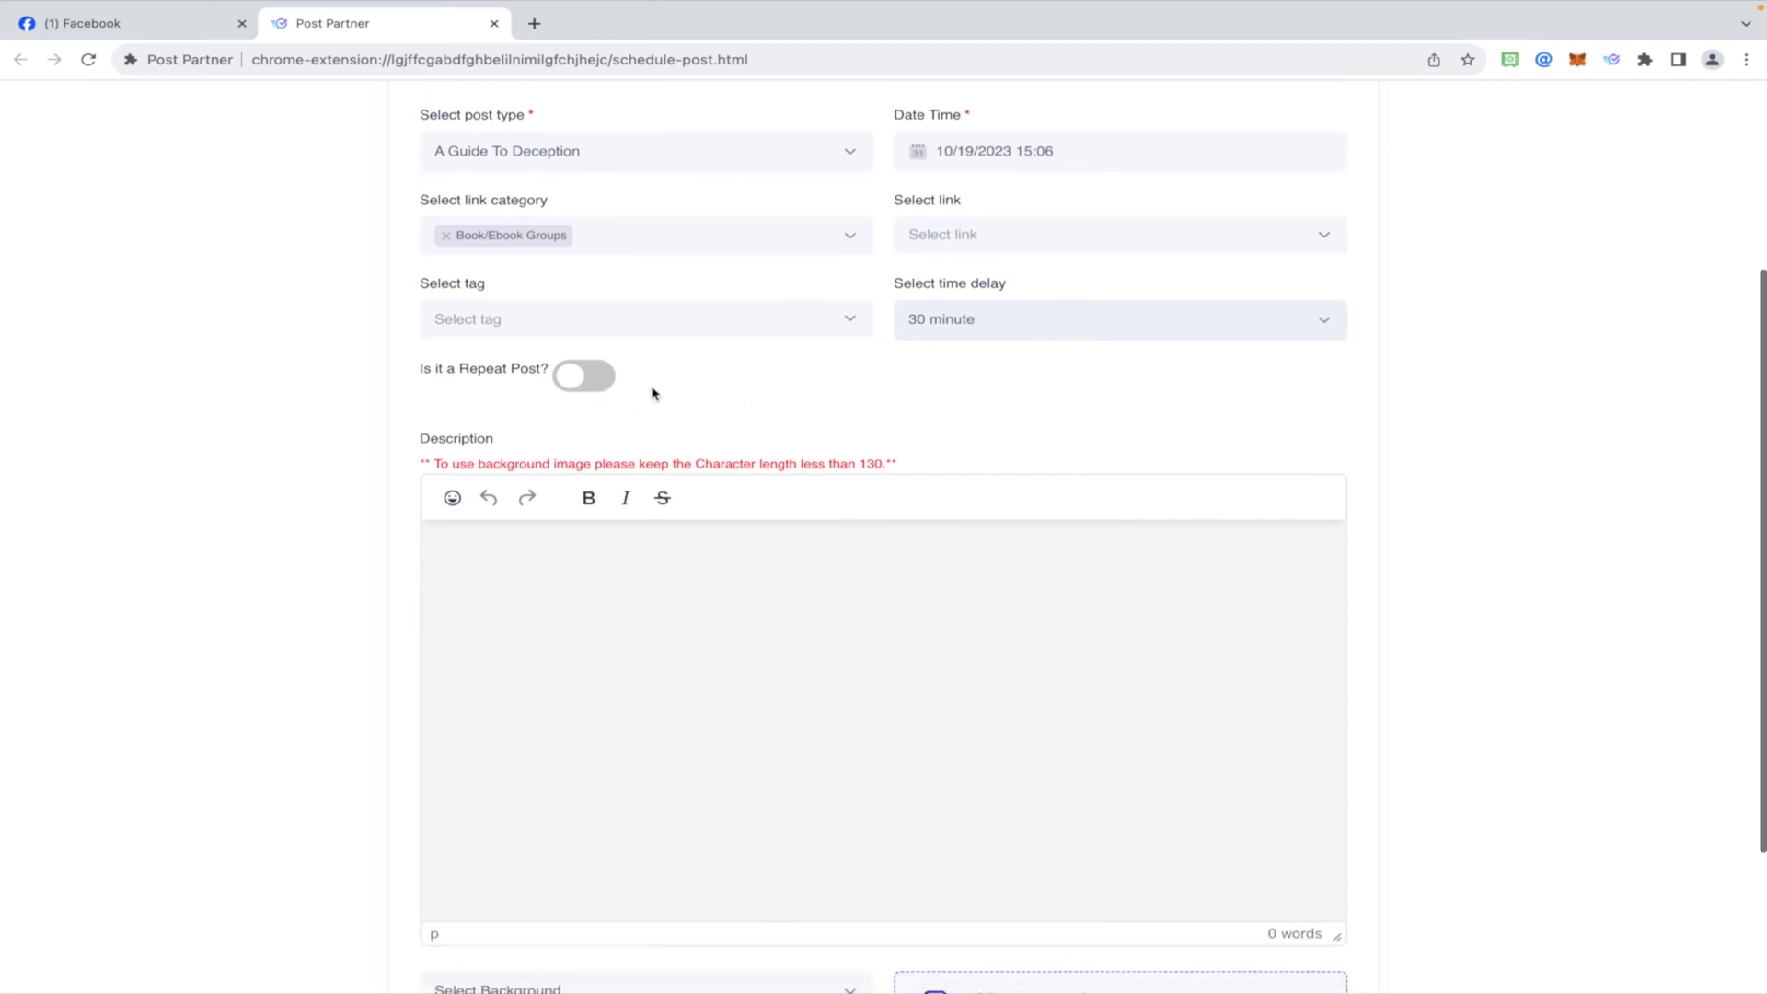
click(587, 385)
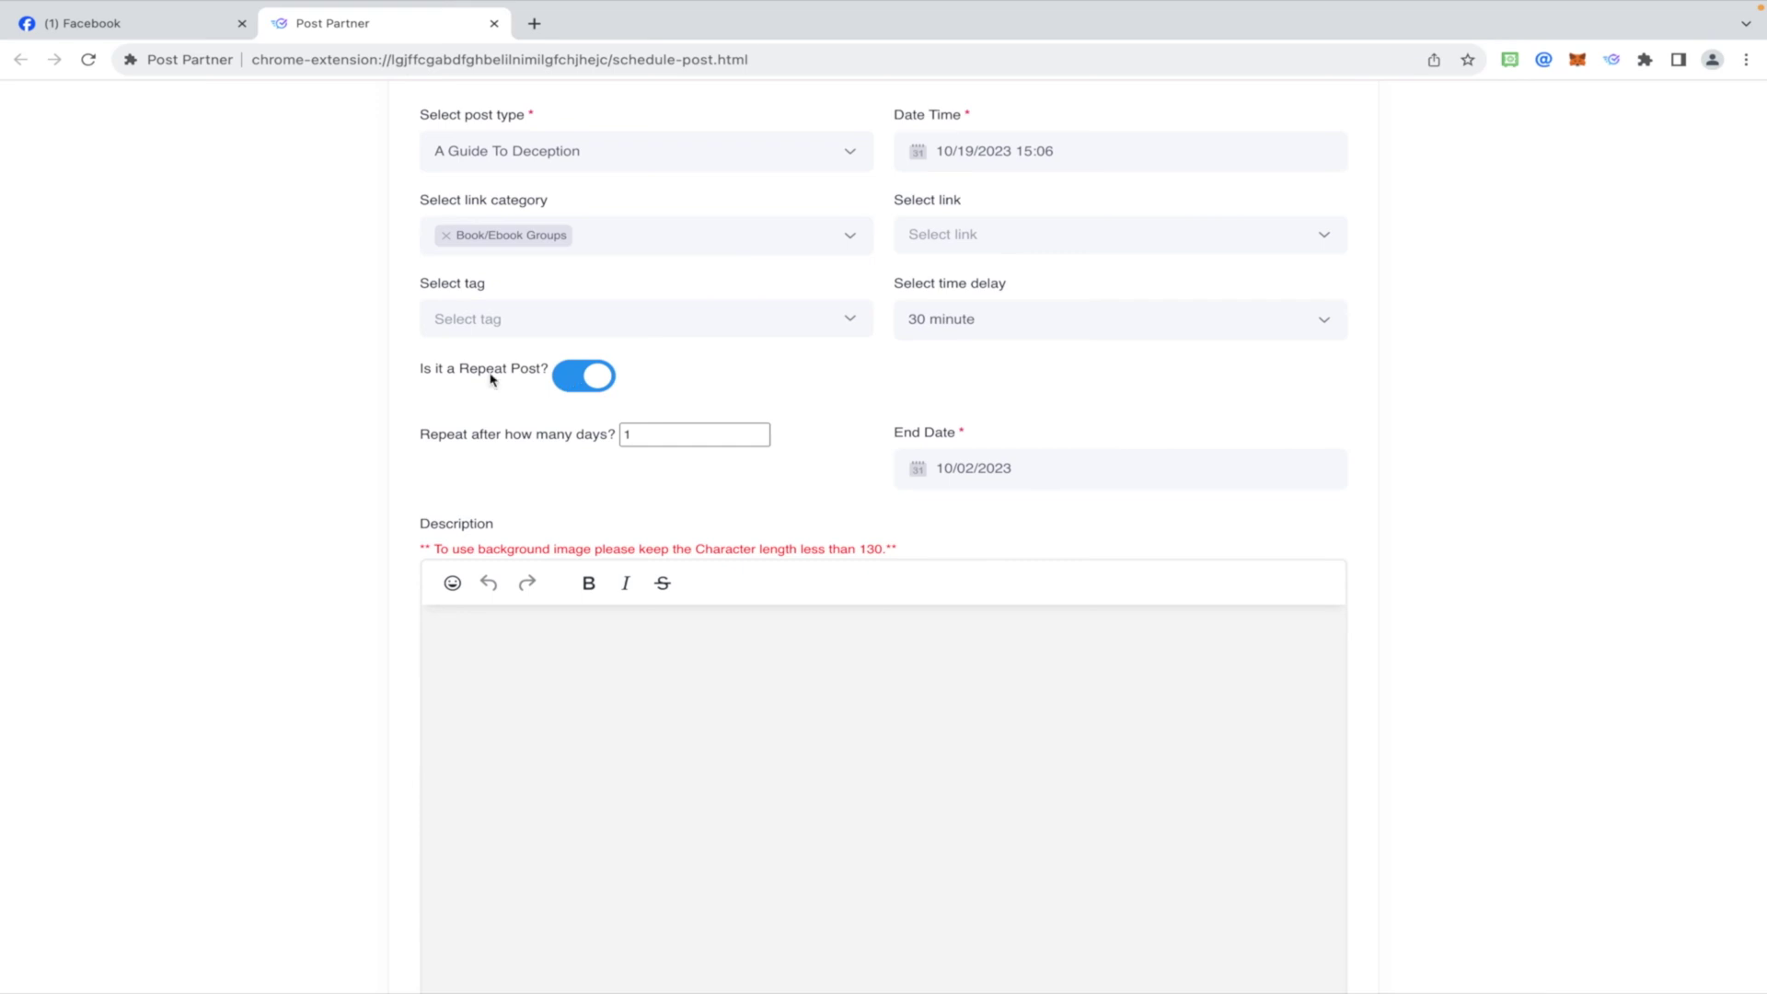
click(624, 434)
key(BackSpace)
click(834, 390)
click(1007, 468)
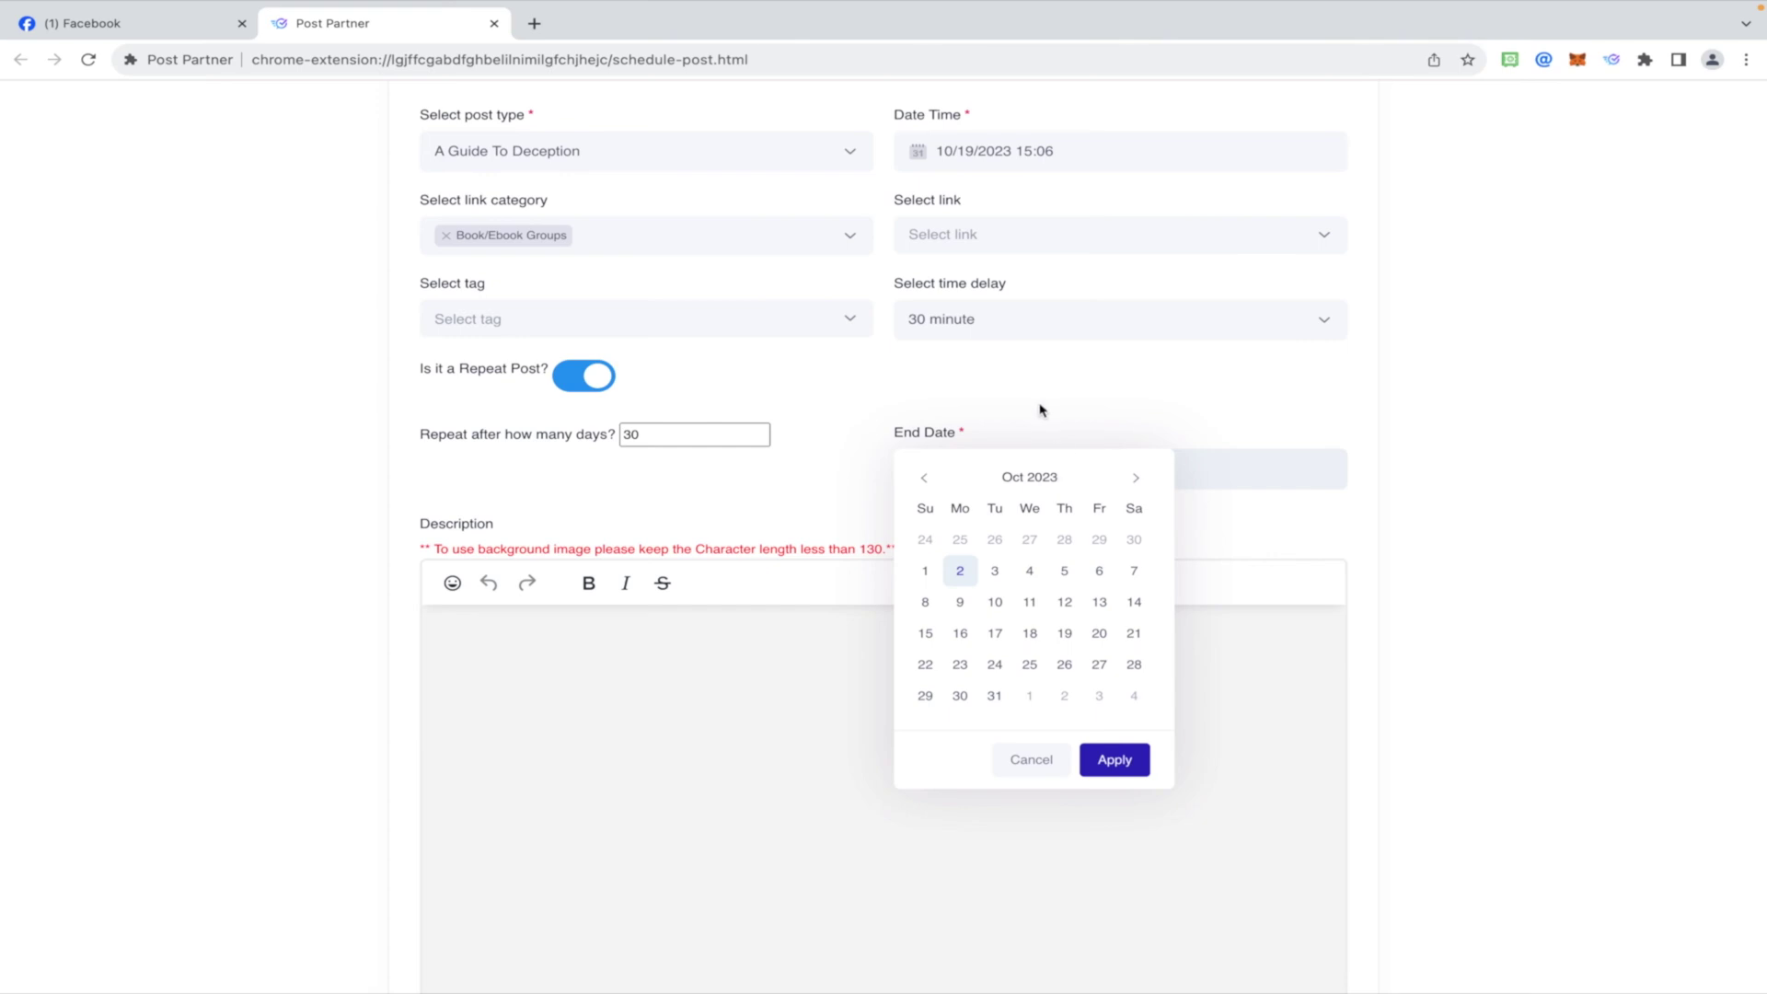
click(1012, 381)
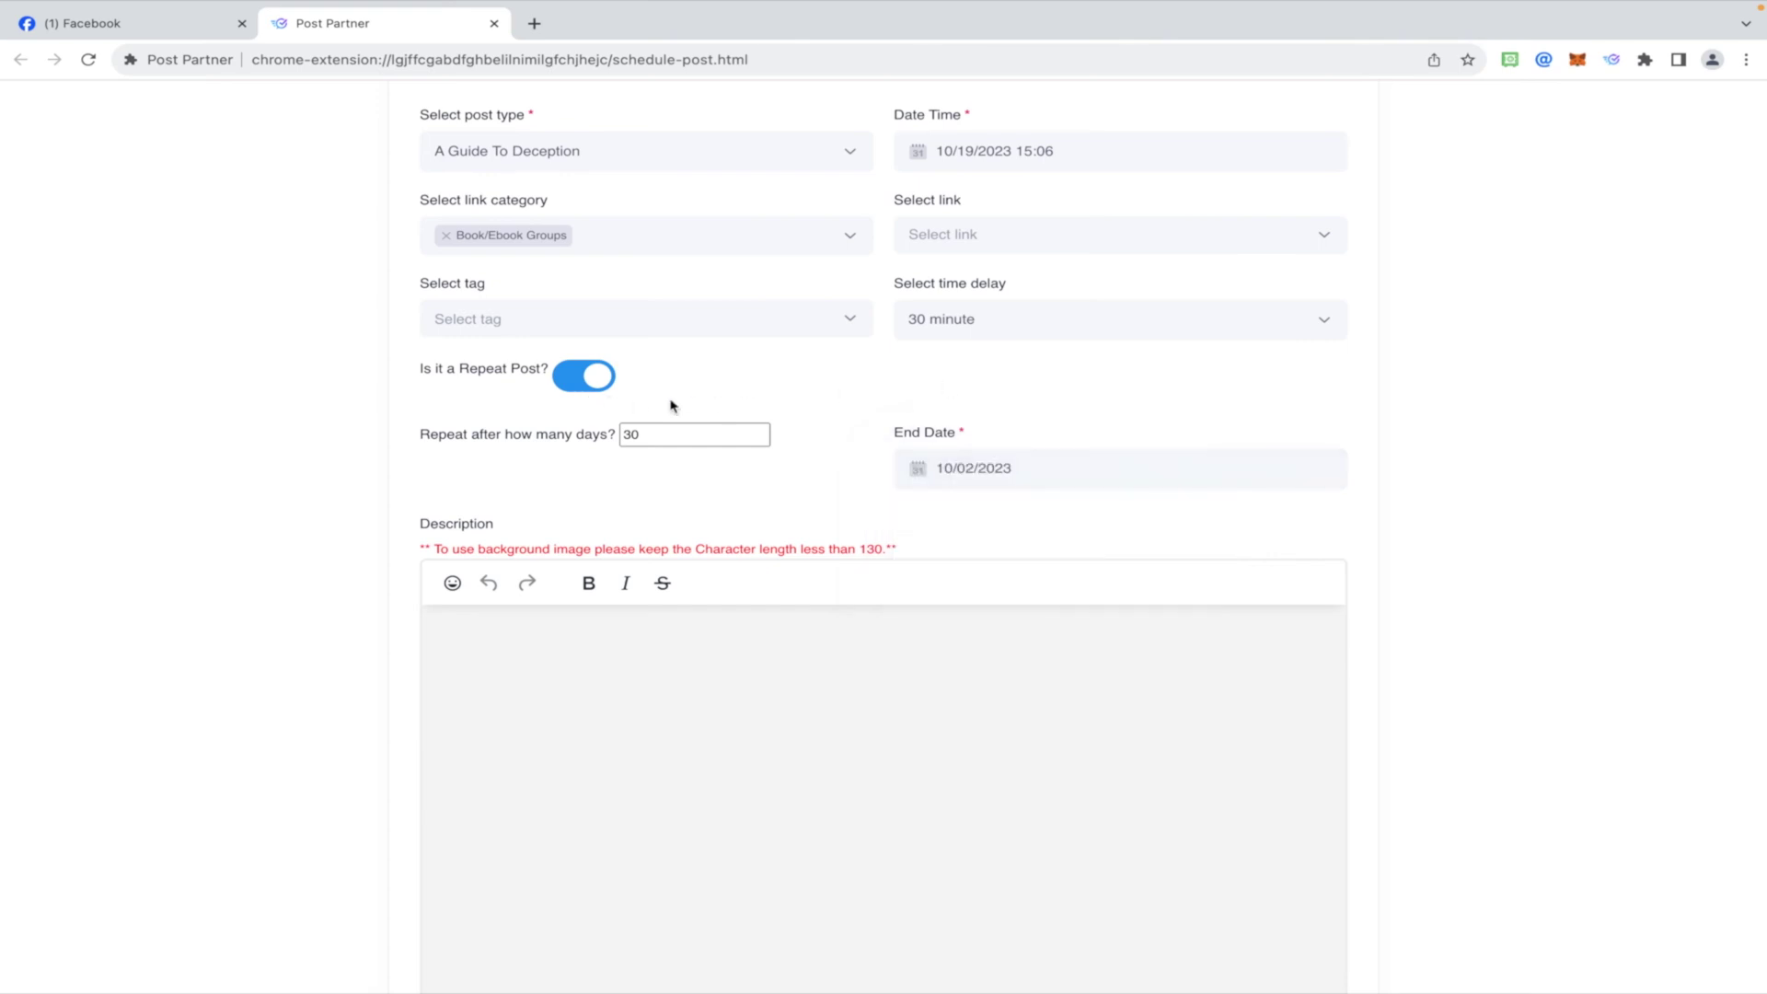
click(593, 384)
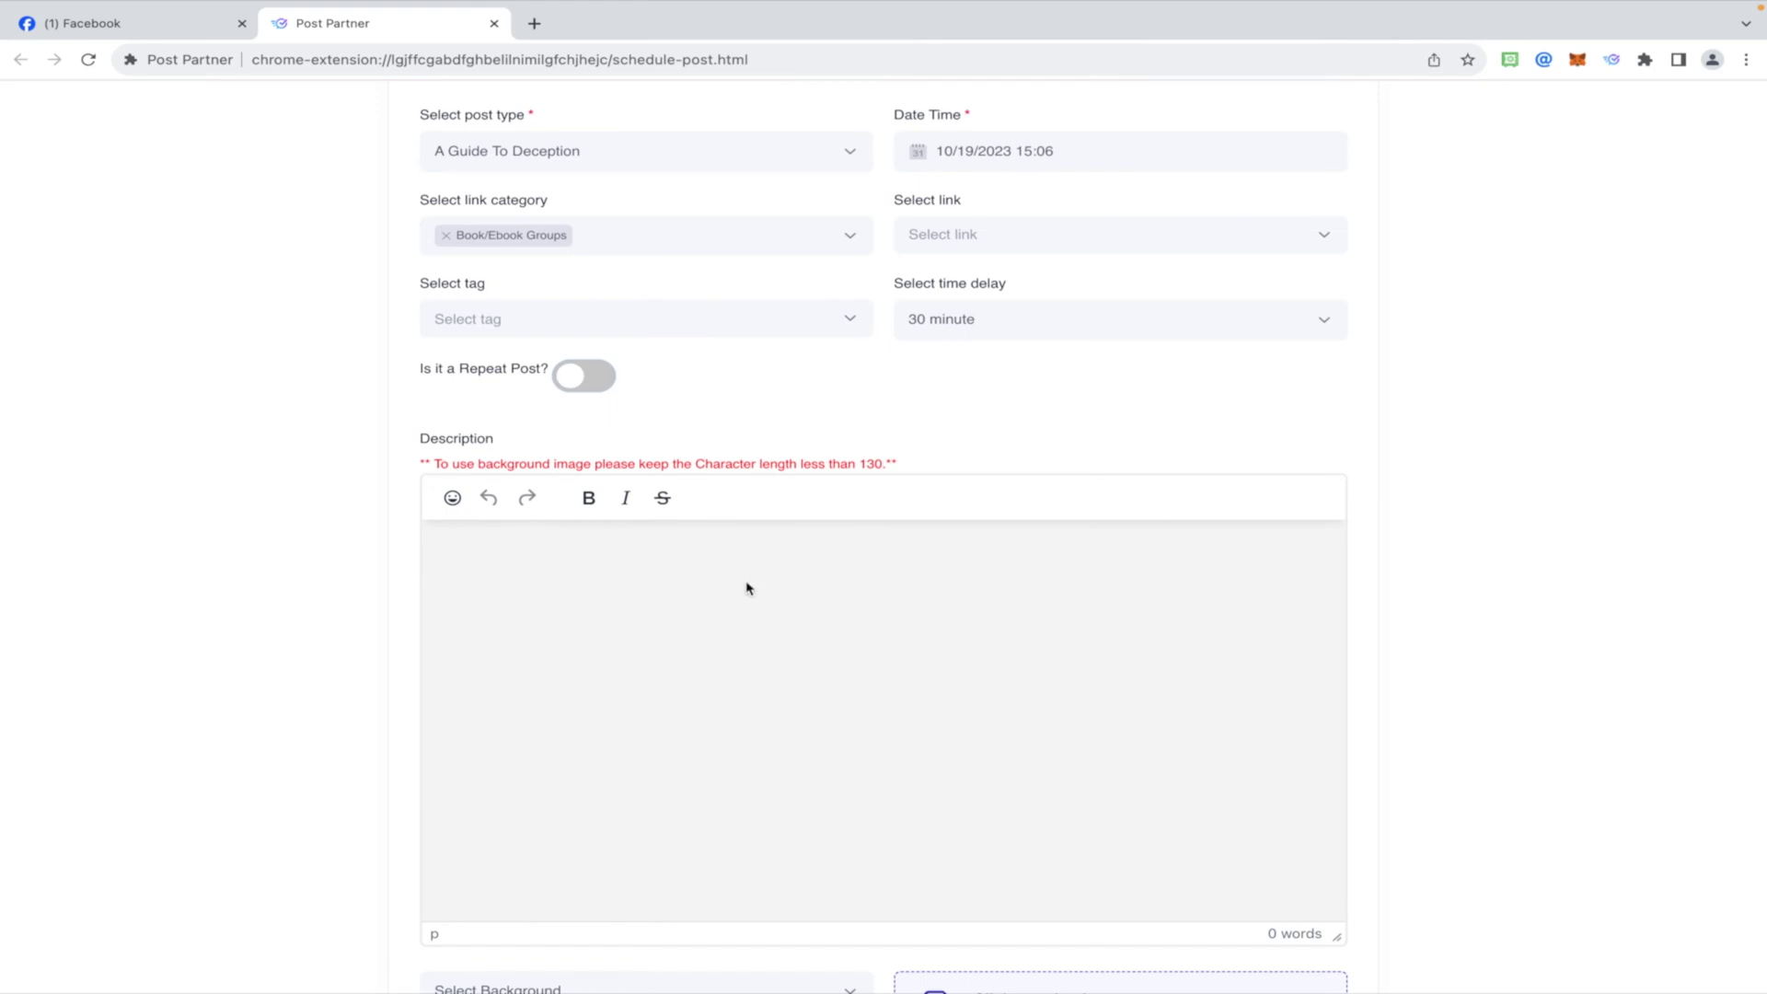
text({Take a look|Check out} this book called A Guide To Deception! It will {teach|show} you how to {read people|detect deception|spot lies} so you will NEVER be fooled by {lies|deception} again!  https://spencercoffman.com/a-guide-to-deception)
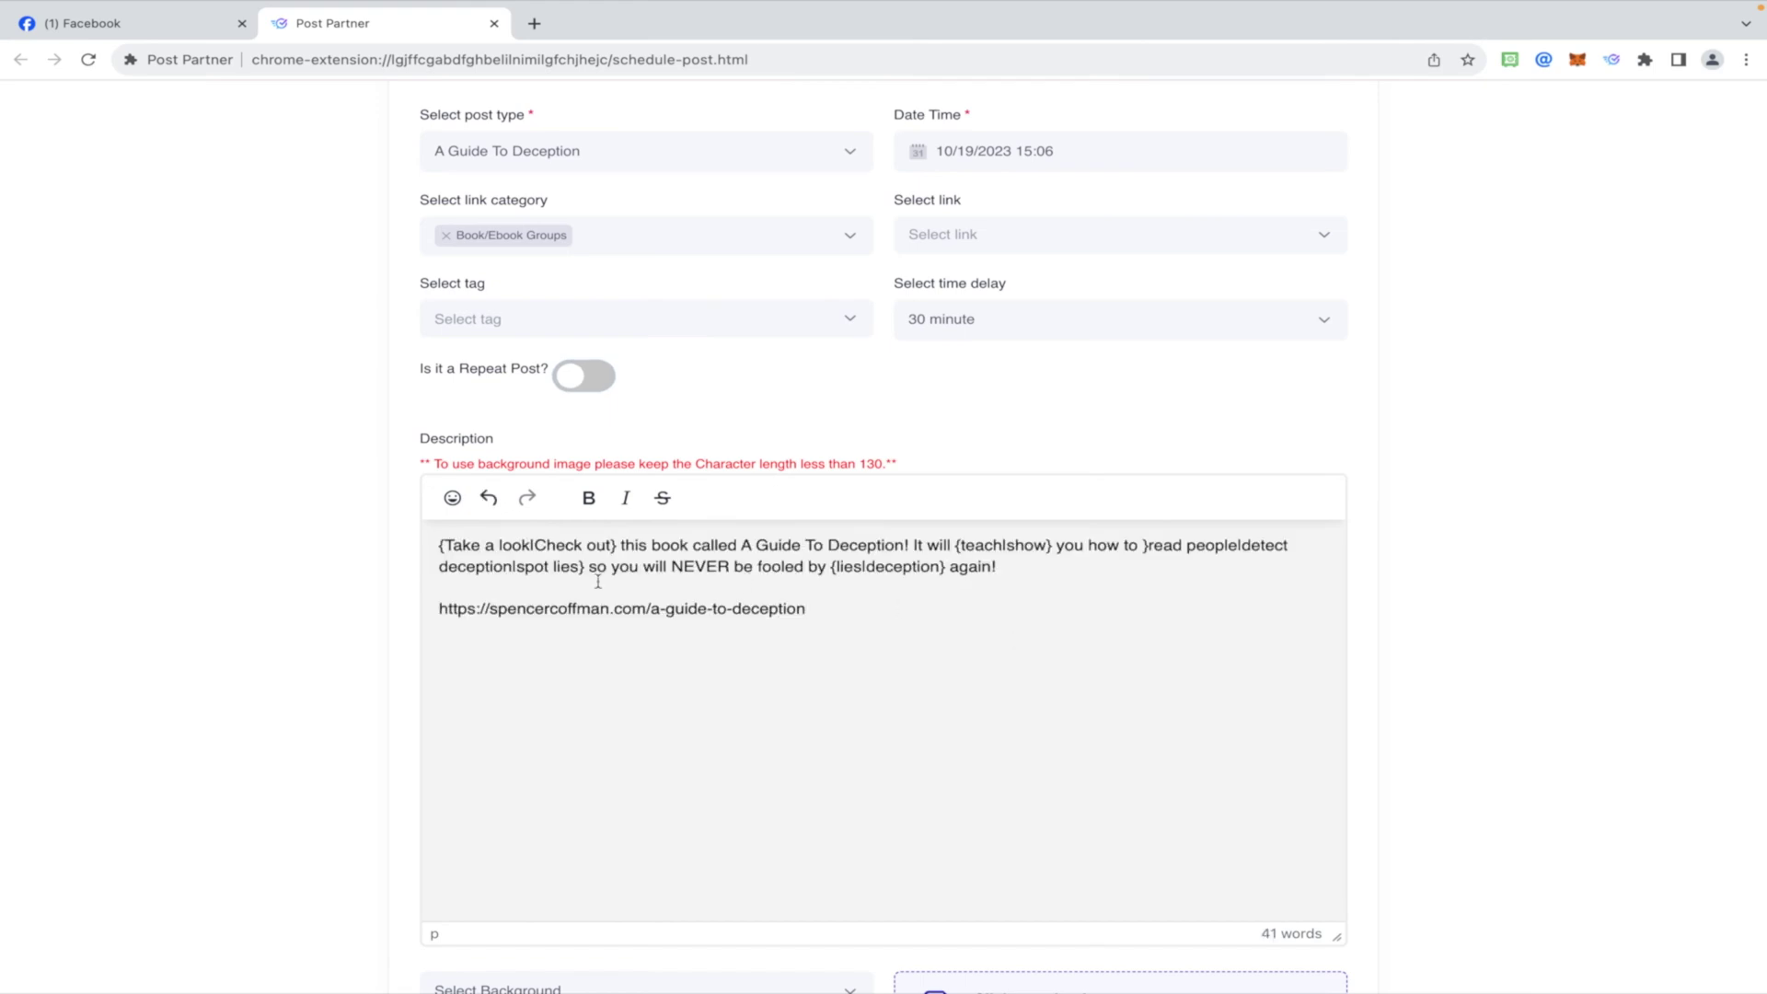
scroll(595, 580, down, 1)
scroll(587, 489, down, 1)
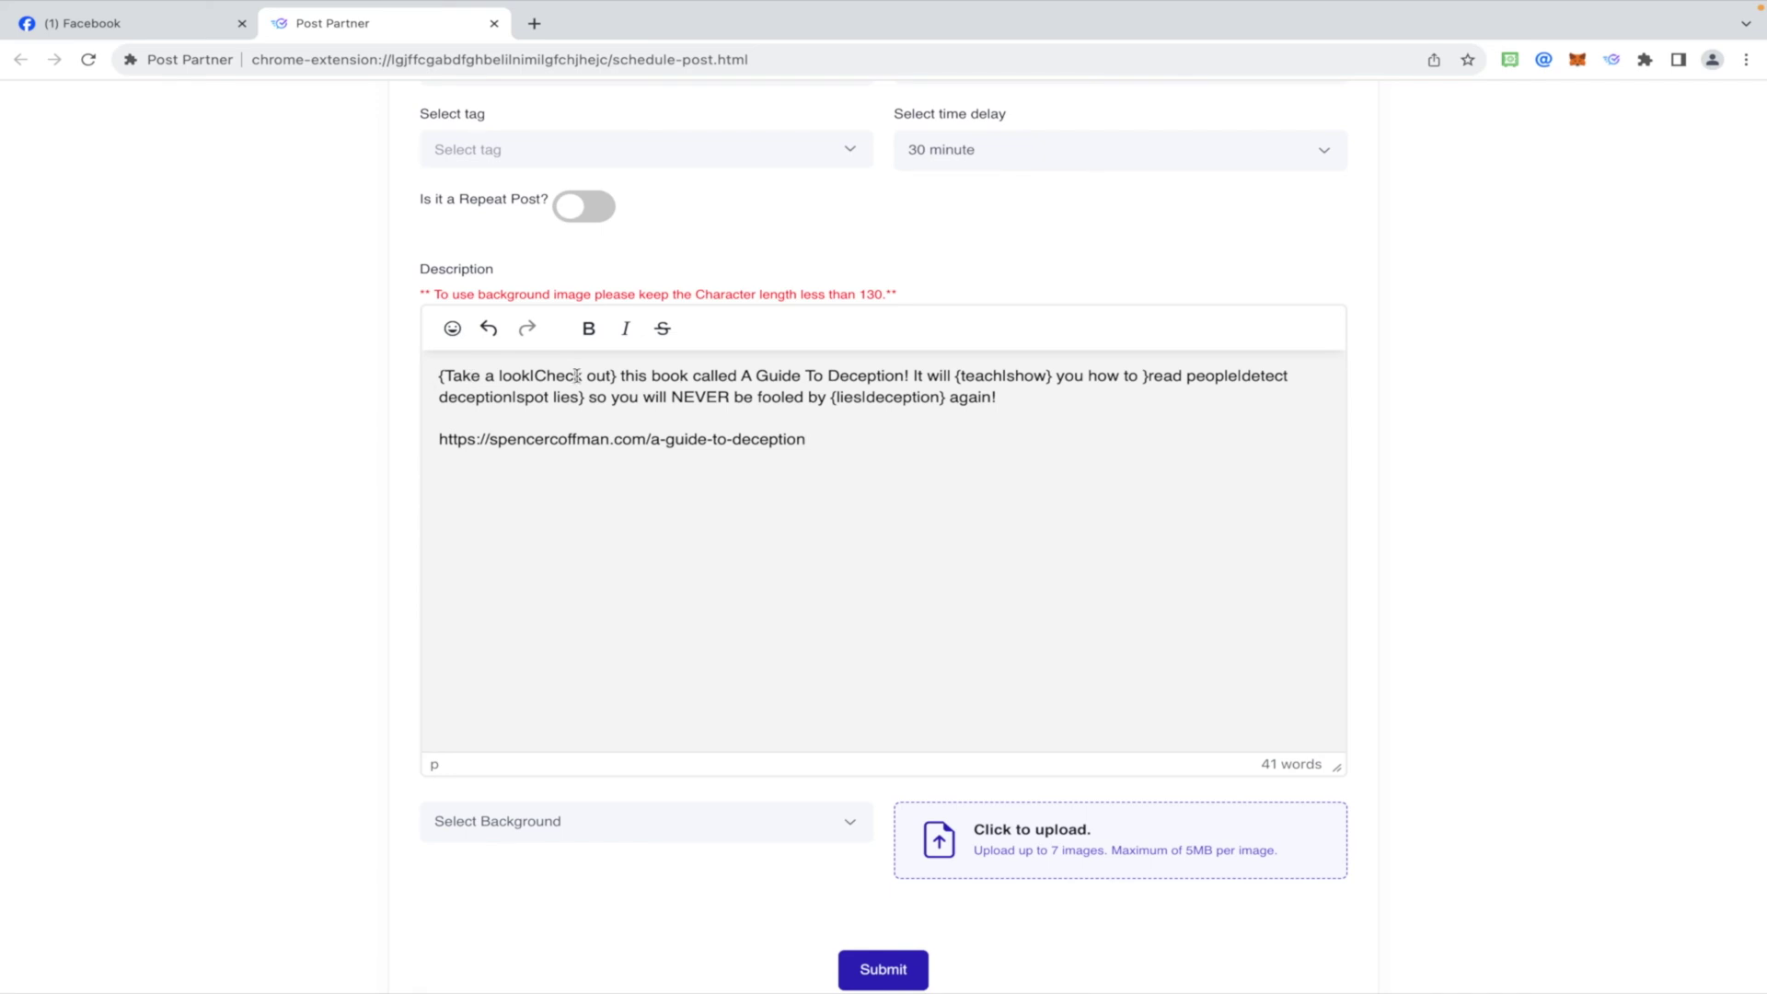
drag(616, 376, 401, 383)
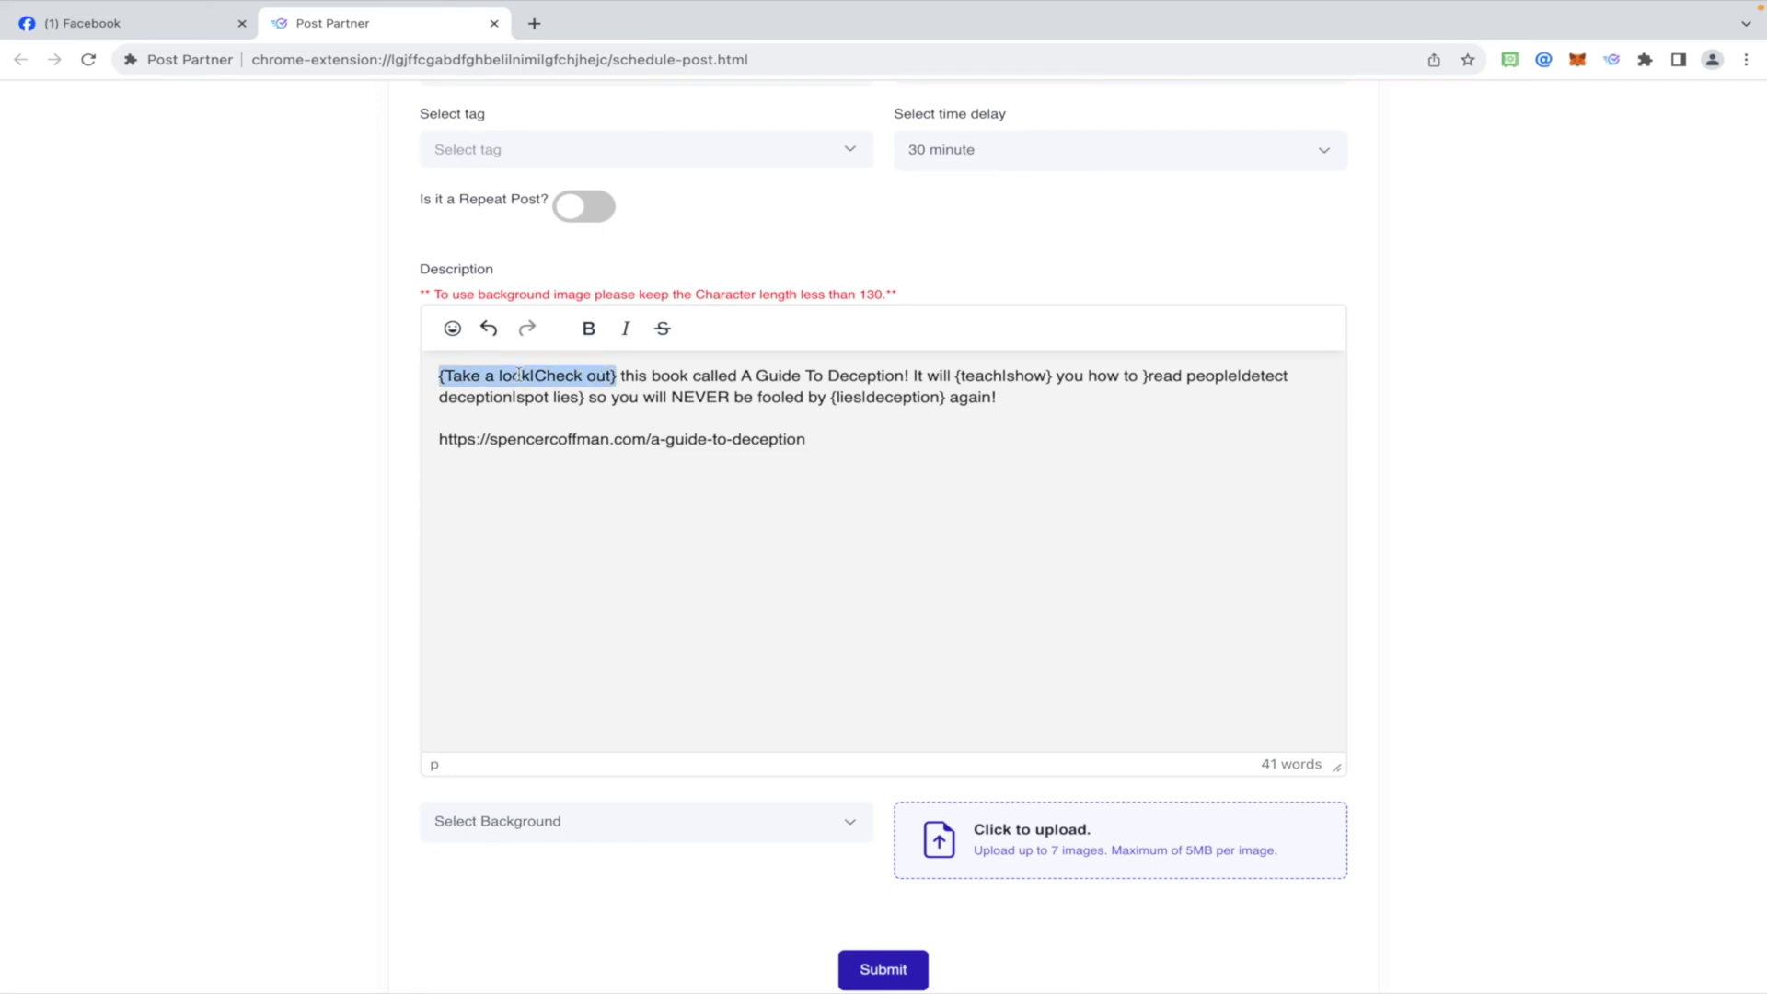
click(441, 376)
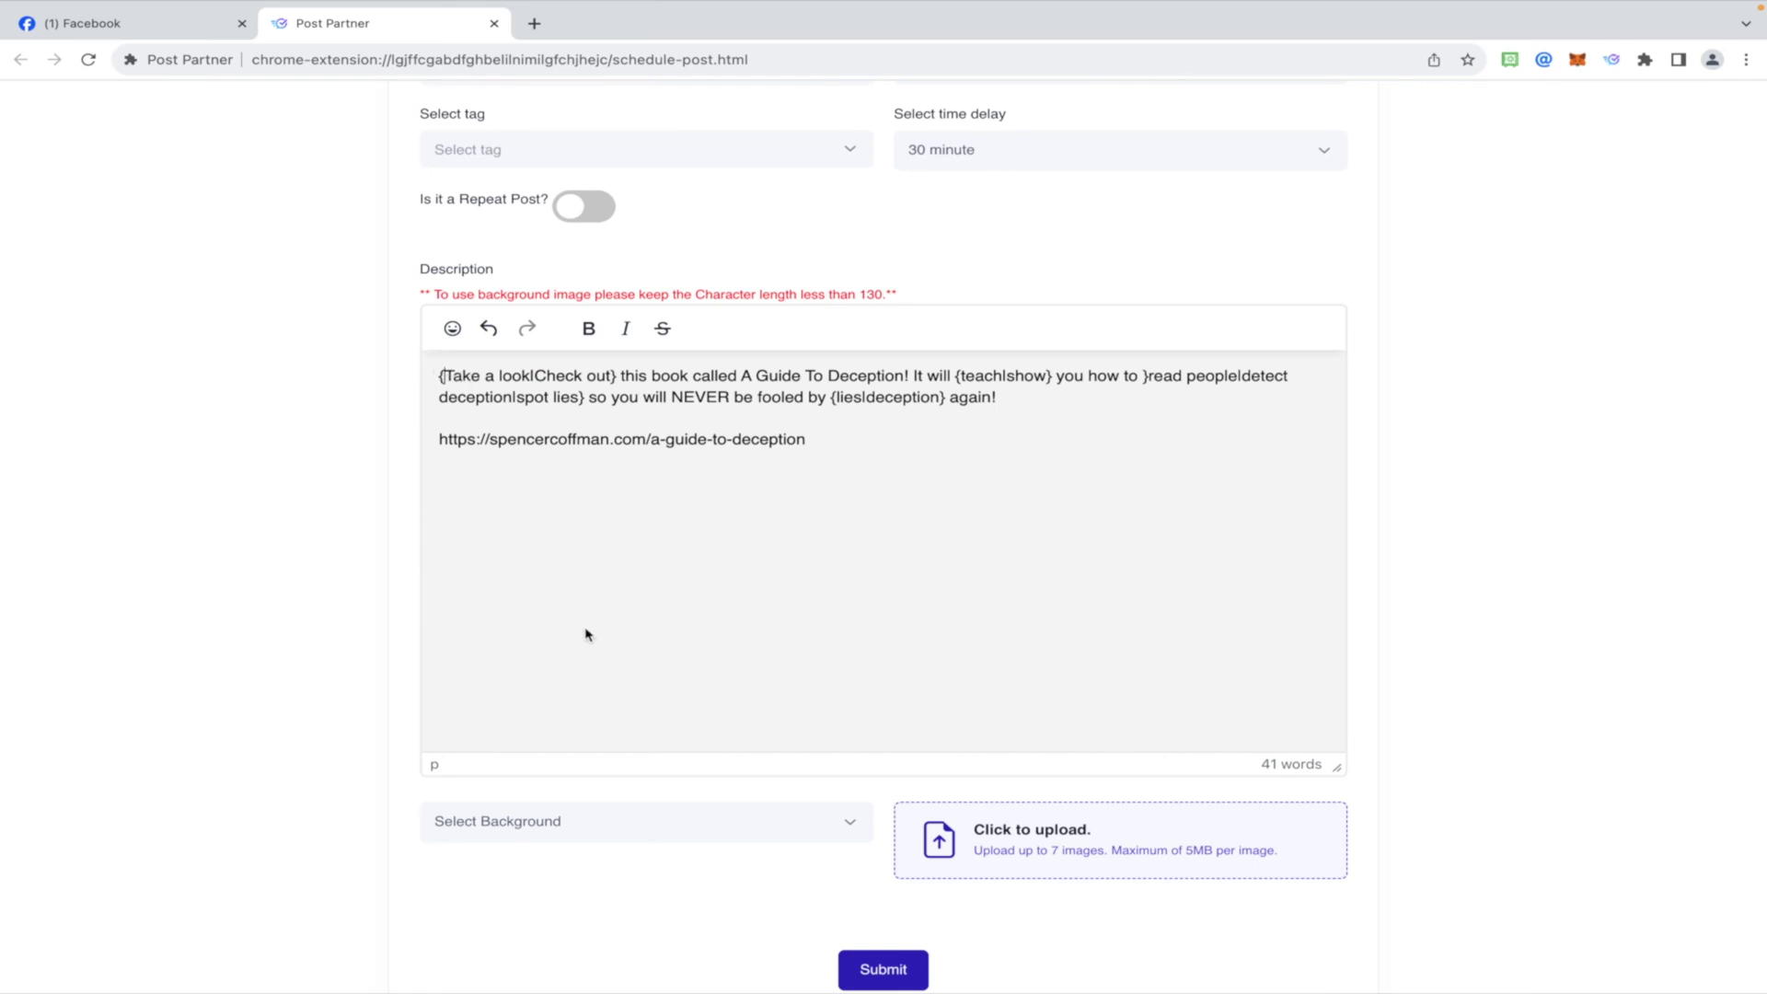
text({)
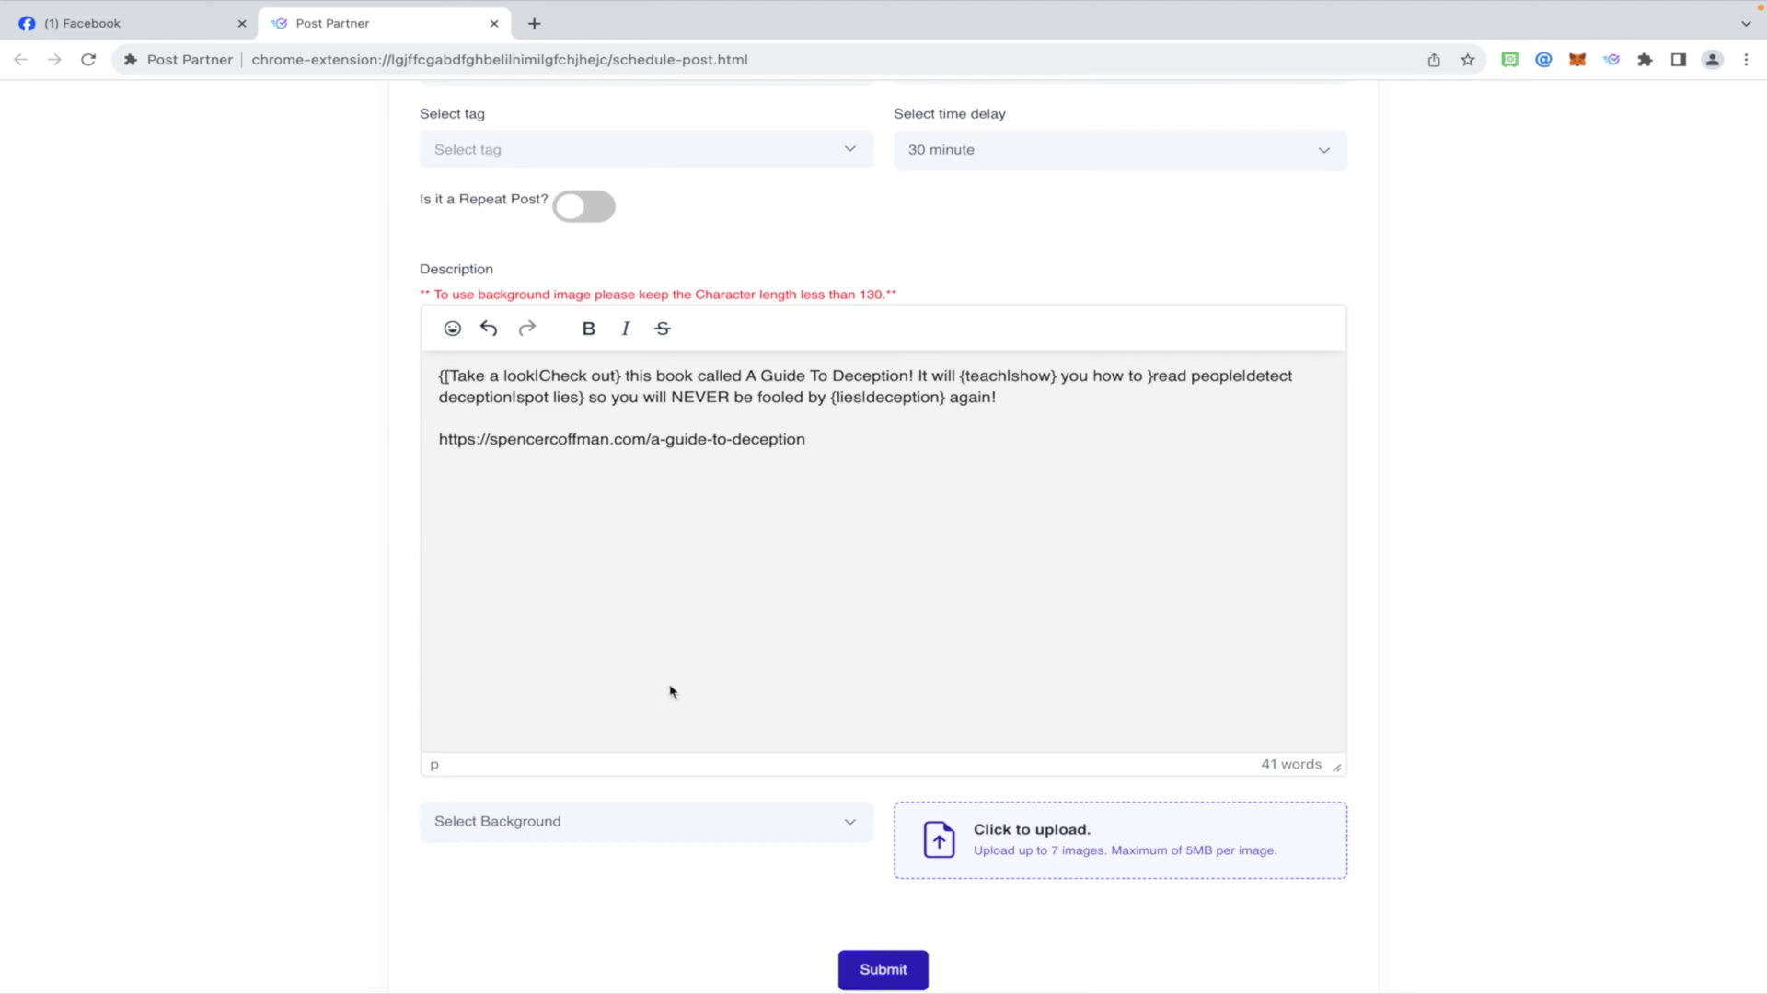
key(BackSpace)
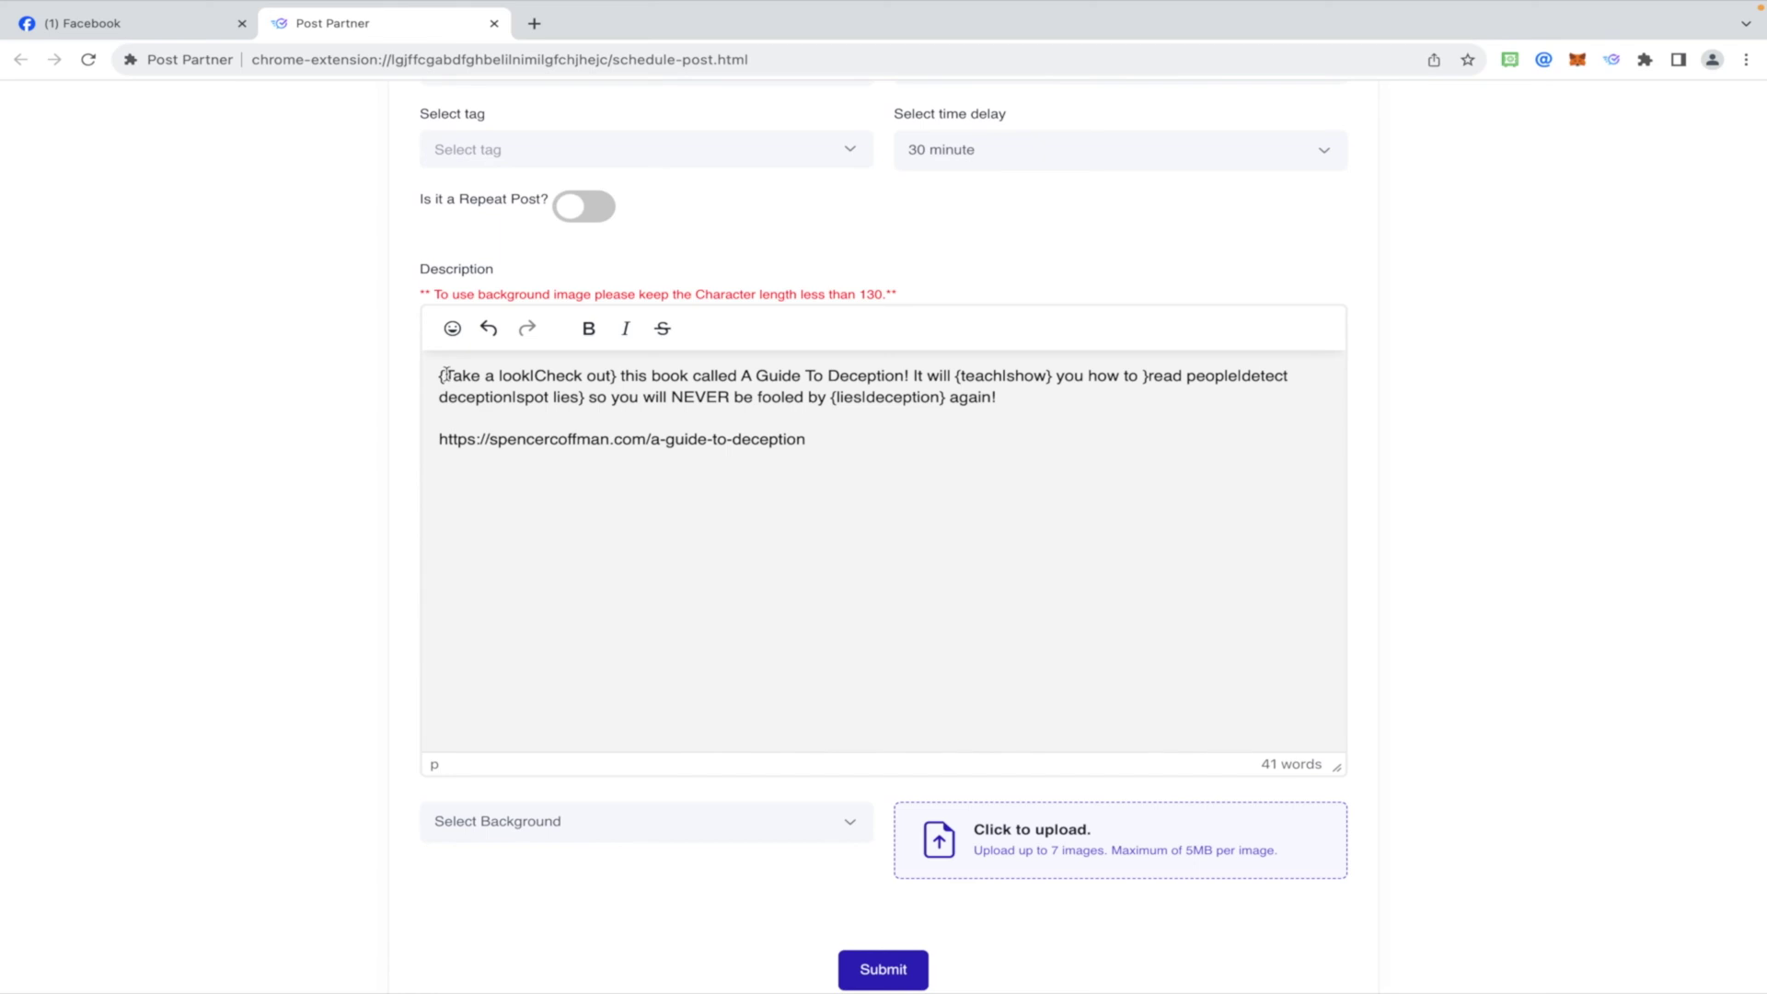
drag(446, 374, 436, 378)
click(535, 376)
Add 'at' after 'look' so the first option reads 'Take a look at'
click(632, 377)
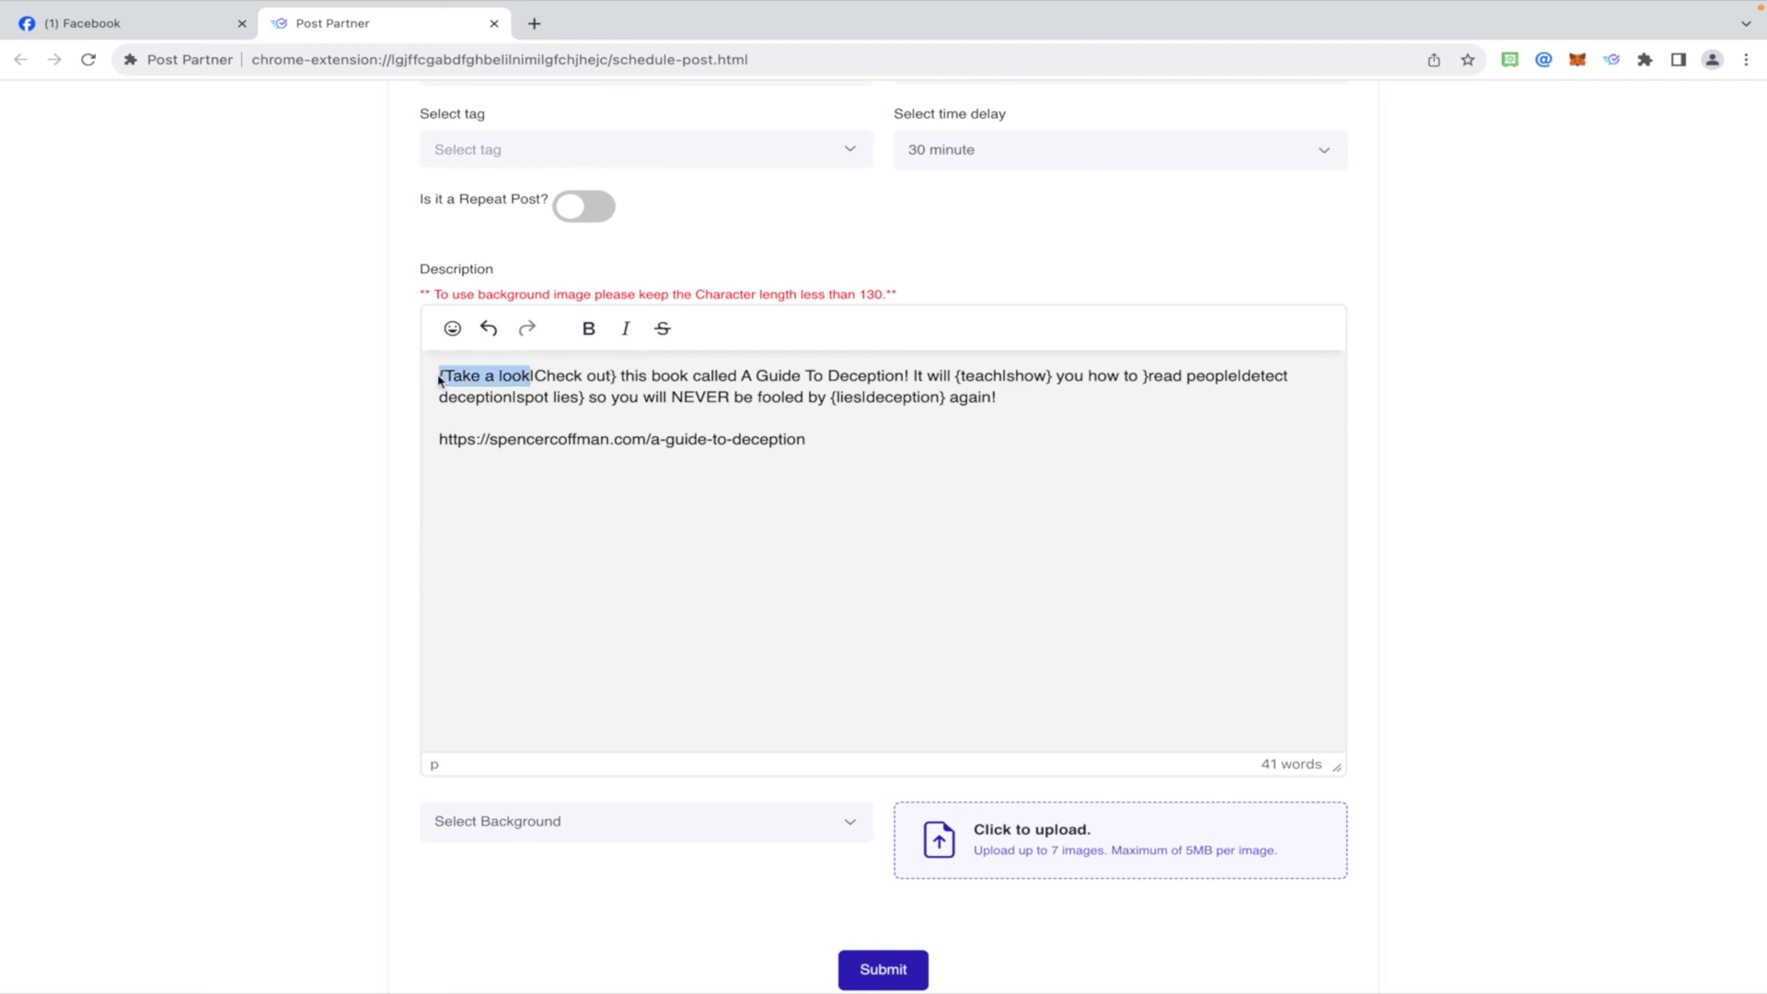
drag(533, 376, 438, 377)
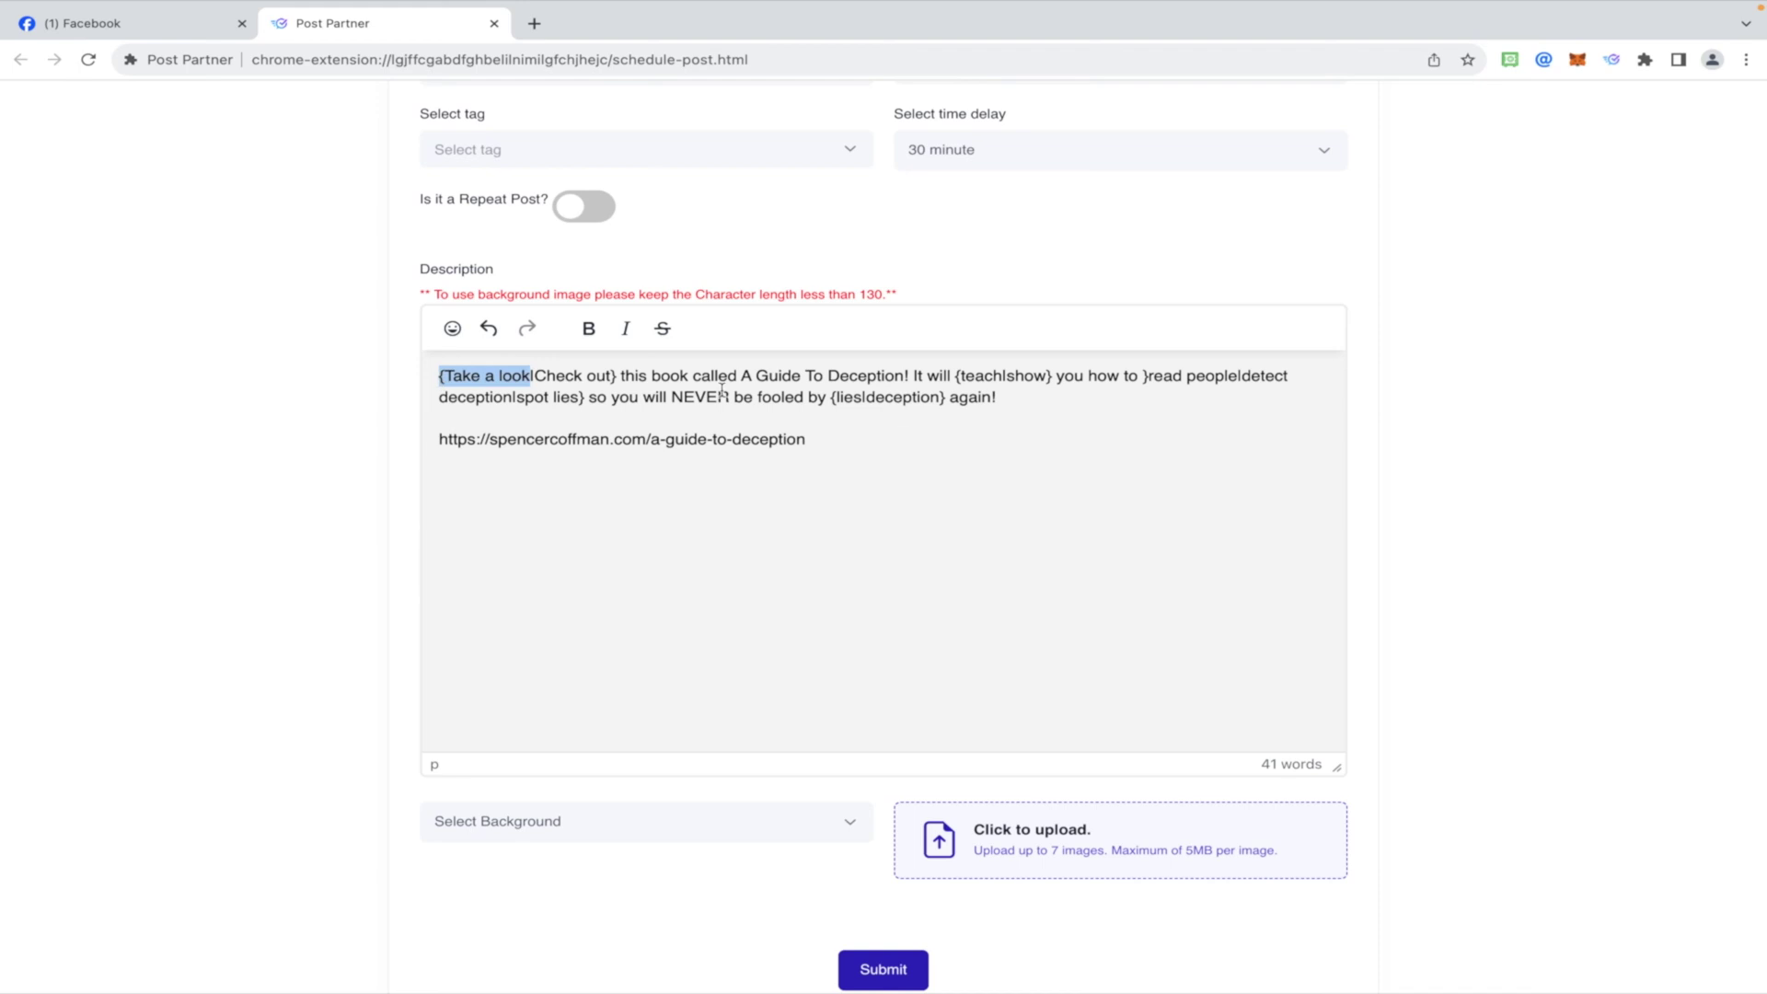
click(619, 375)
click(528, 376)
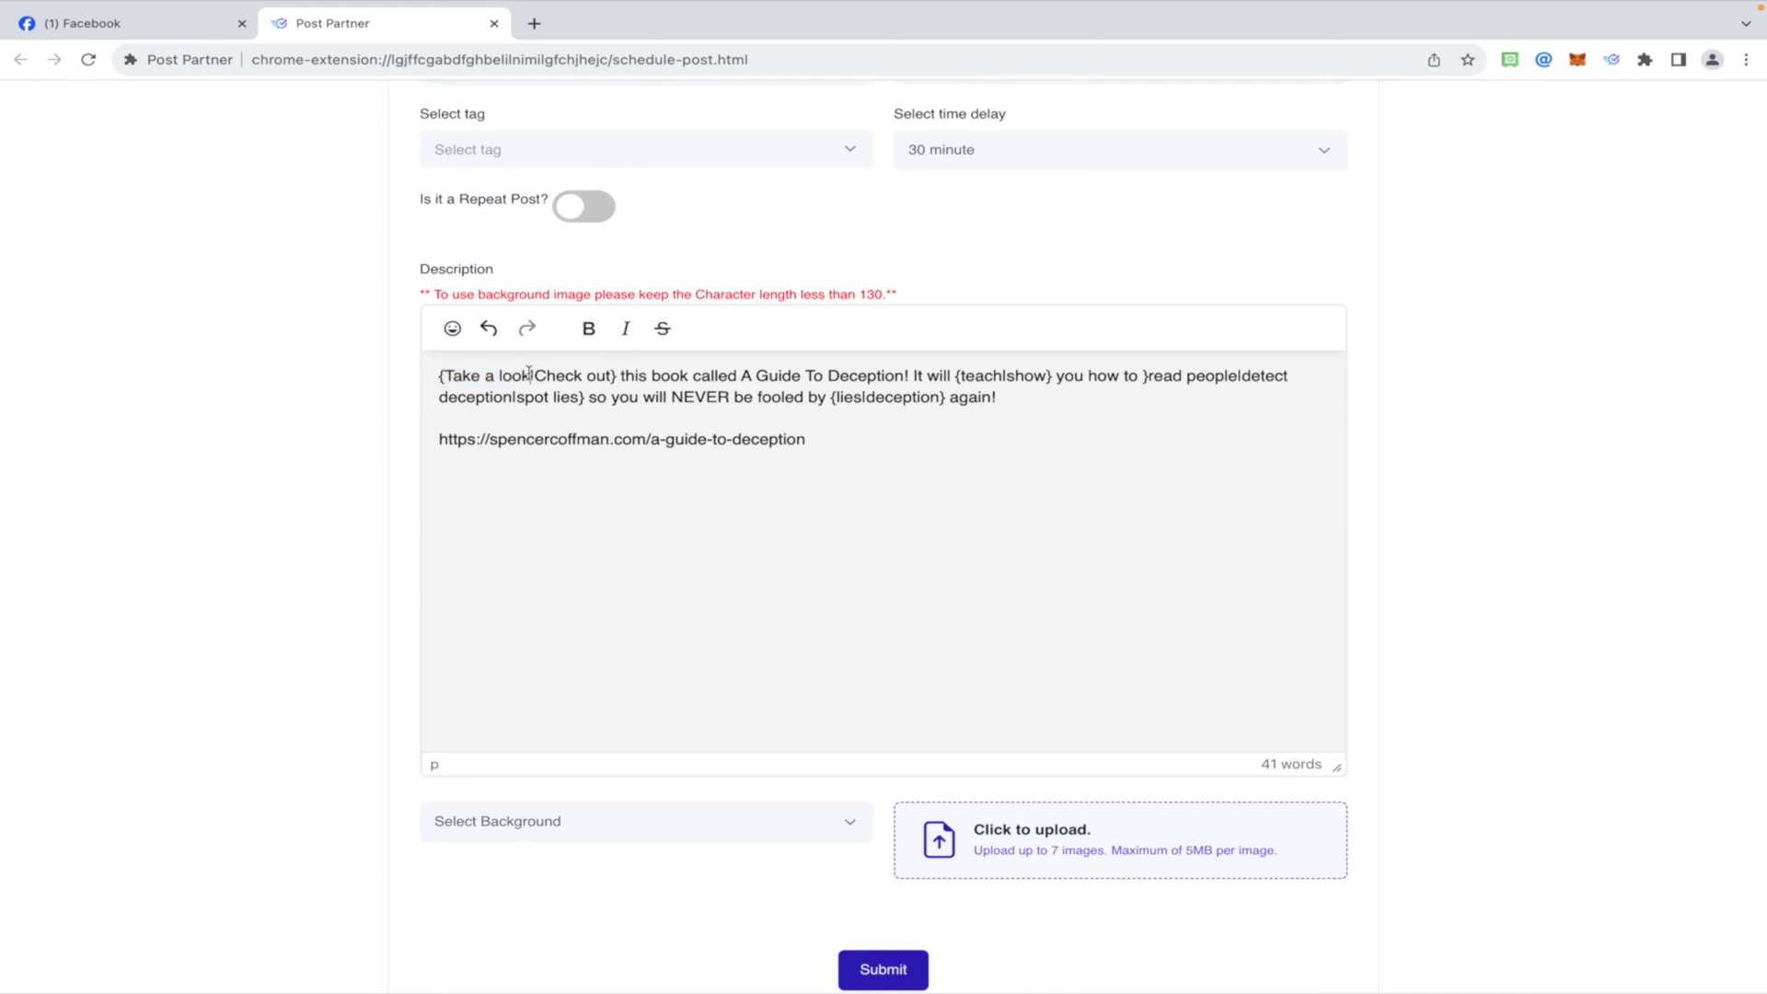
text(at)
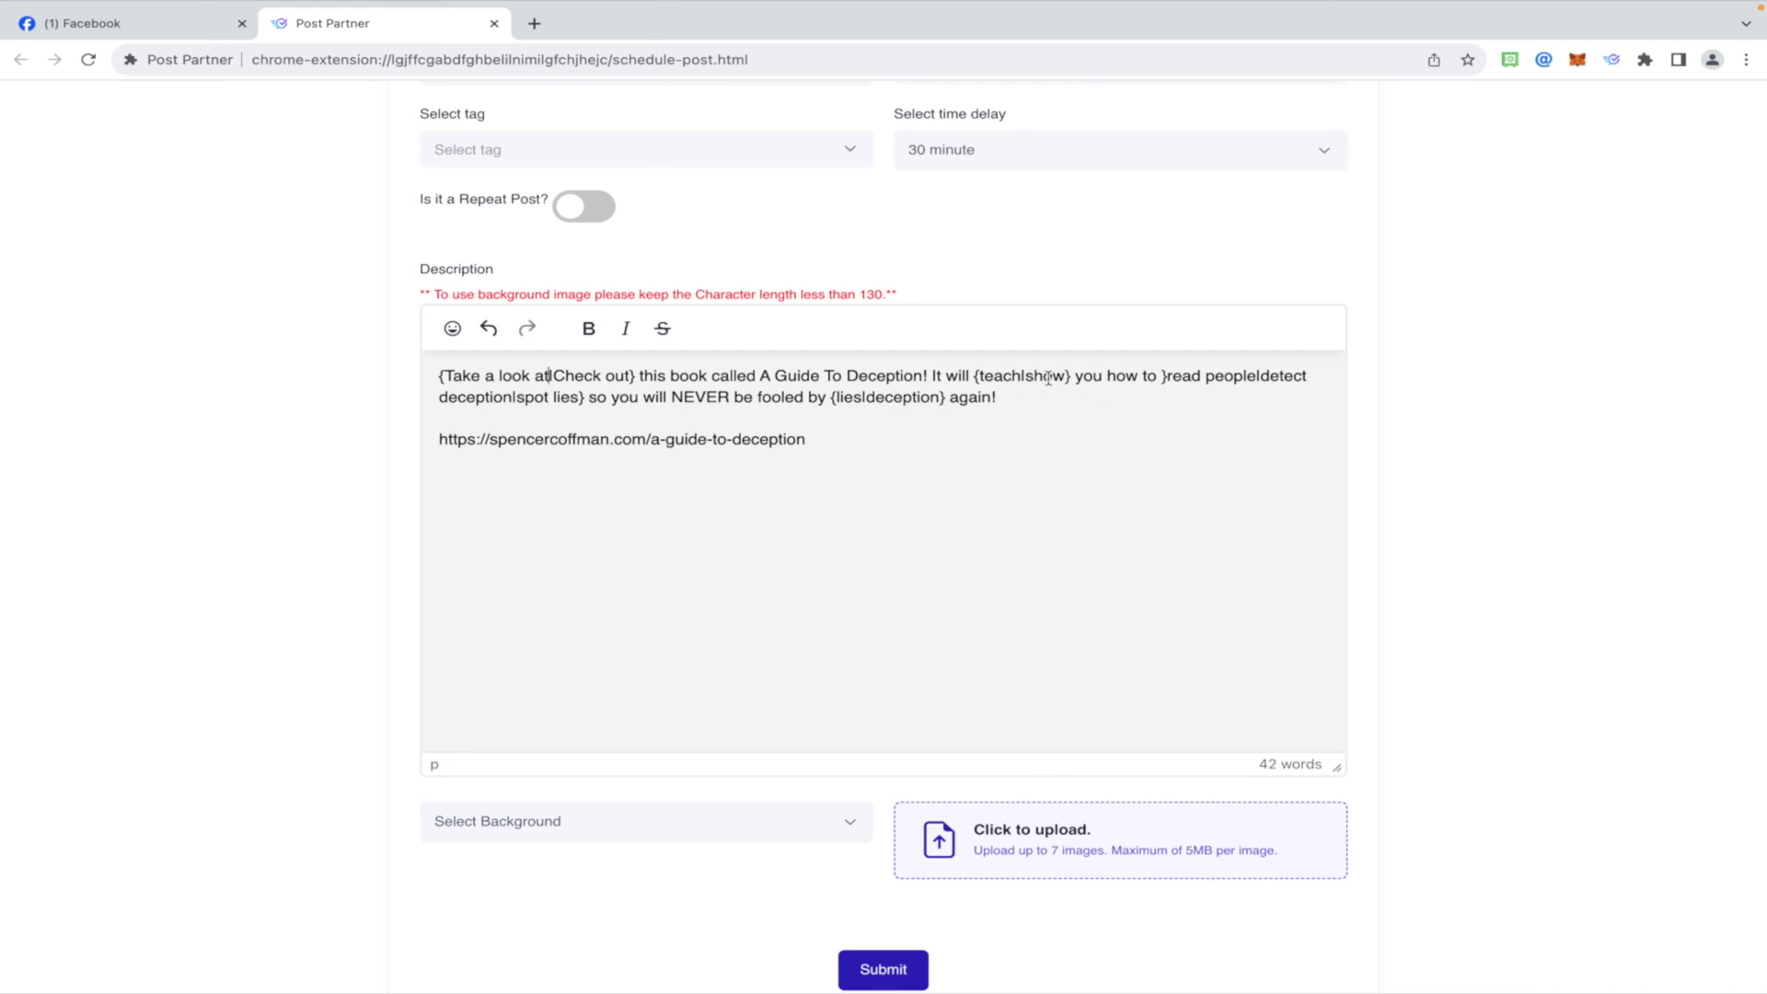
Replace the wrong brace before 'read people' with '{' and tidy its spacing
click(1163, 375)
key(BackSpace)
text({)
click(1161, 375)
key(BackSpace)
drag(445, 375, 550, 376)
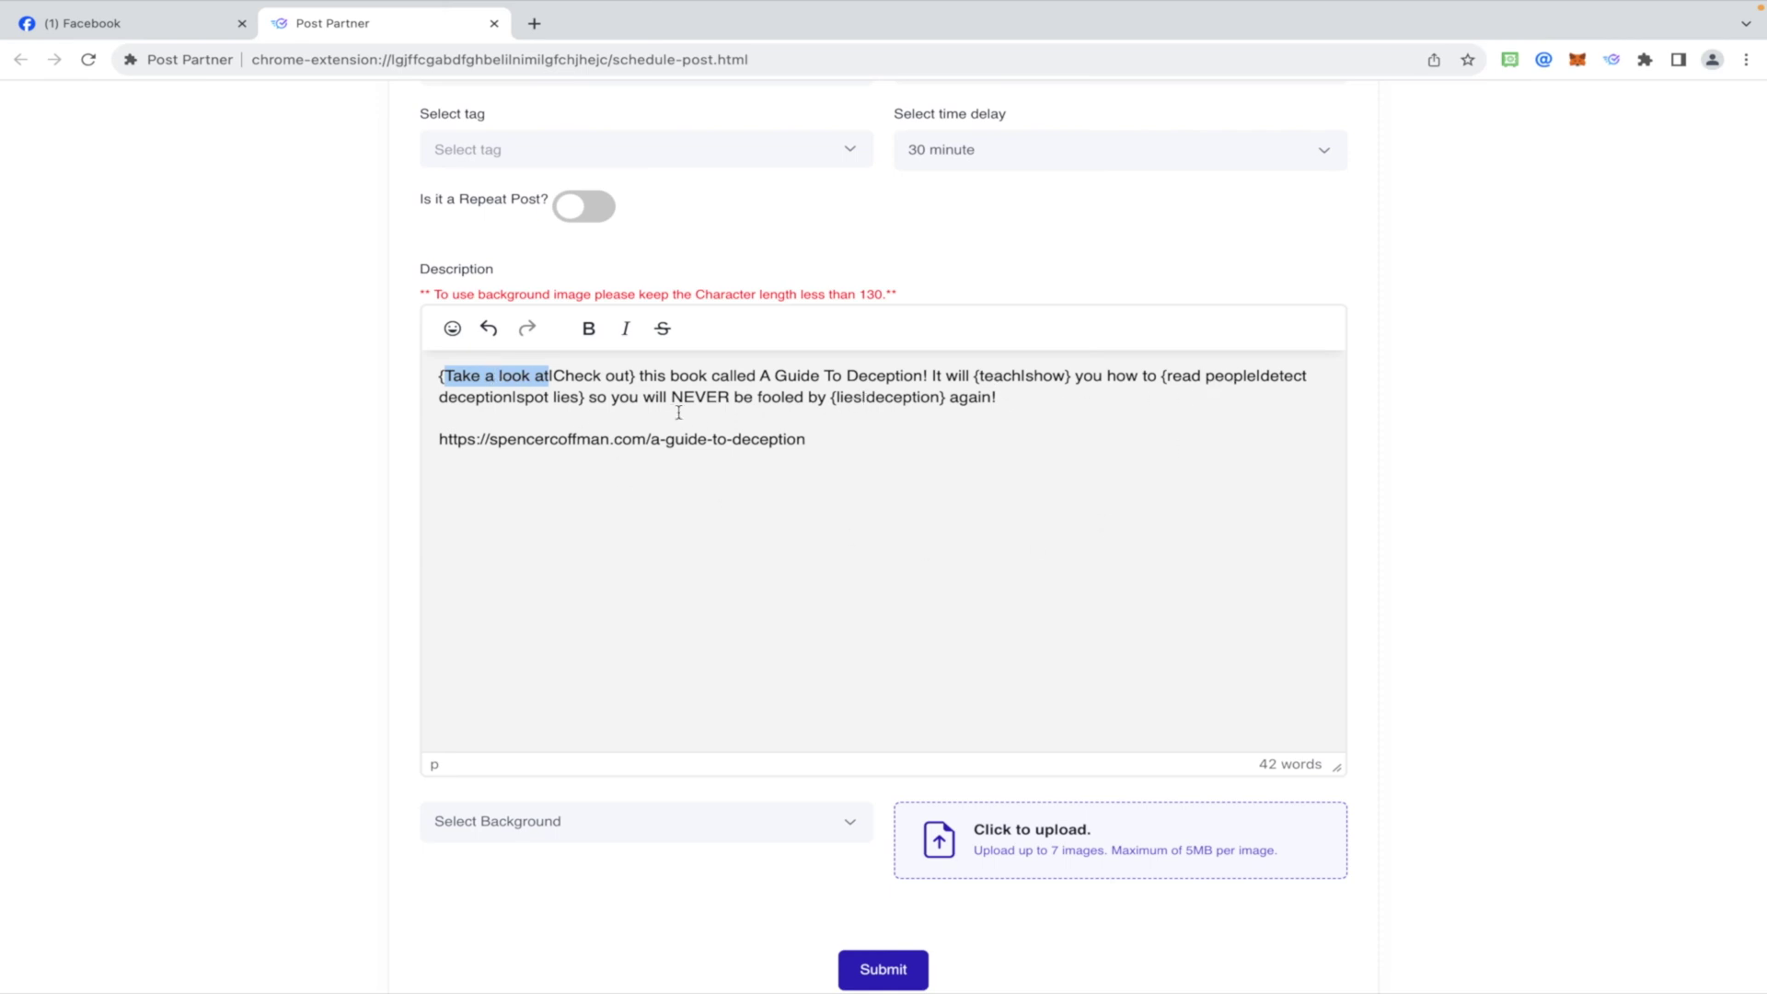
click(1020, 394)
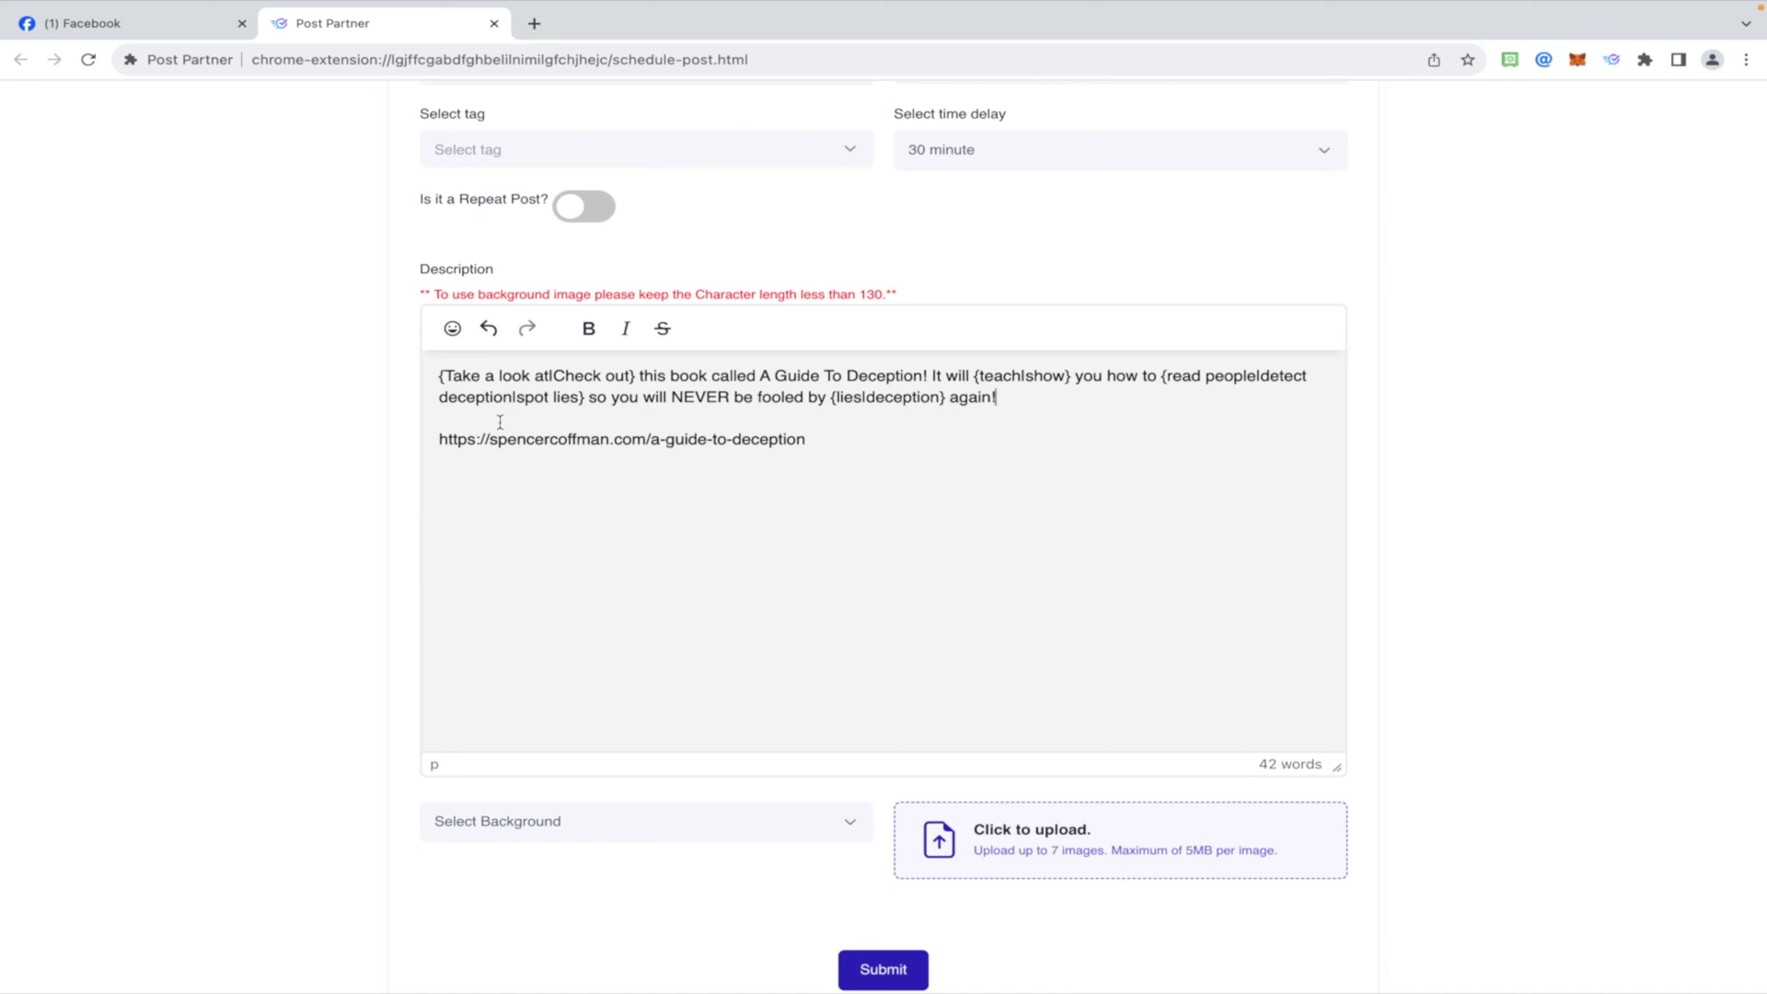
scroll(990, 494, down, 1)
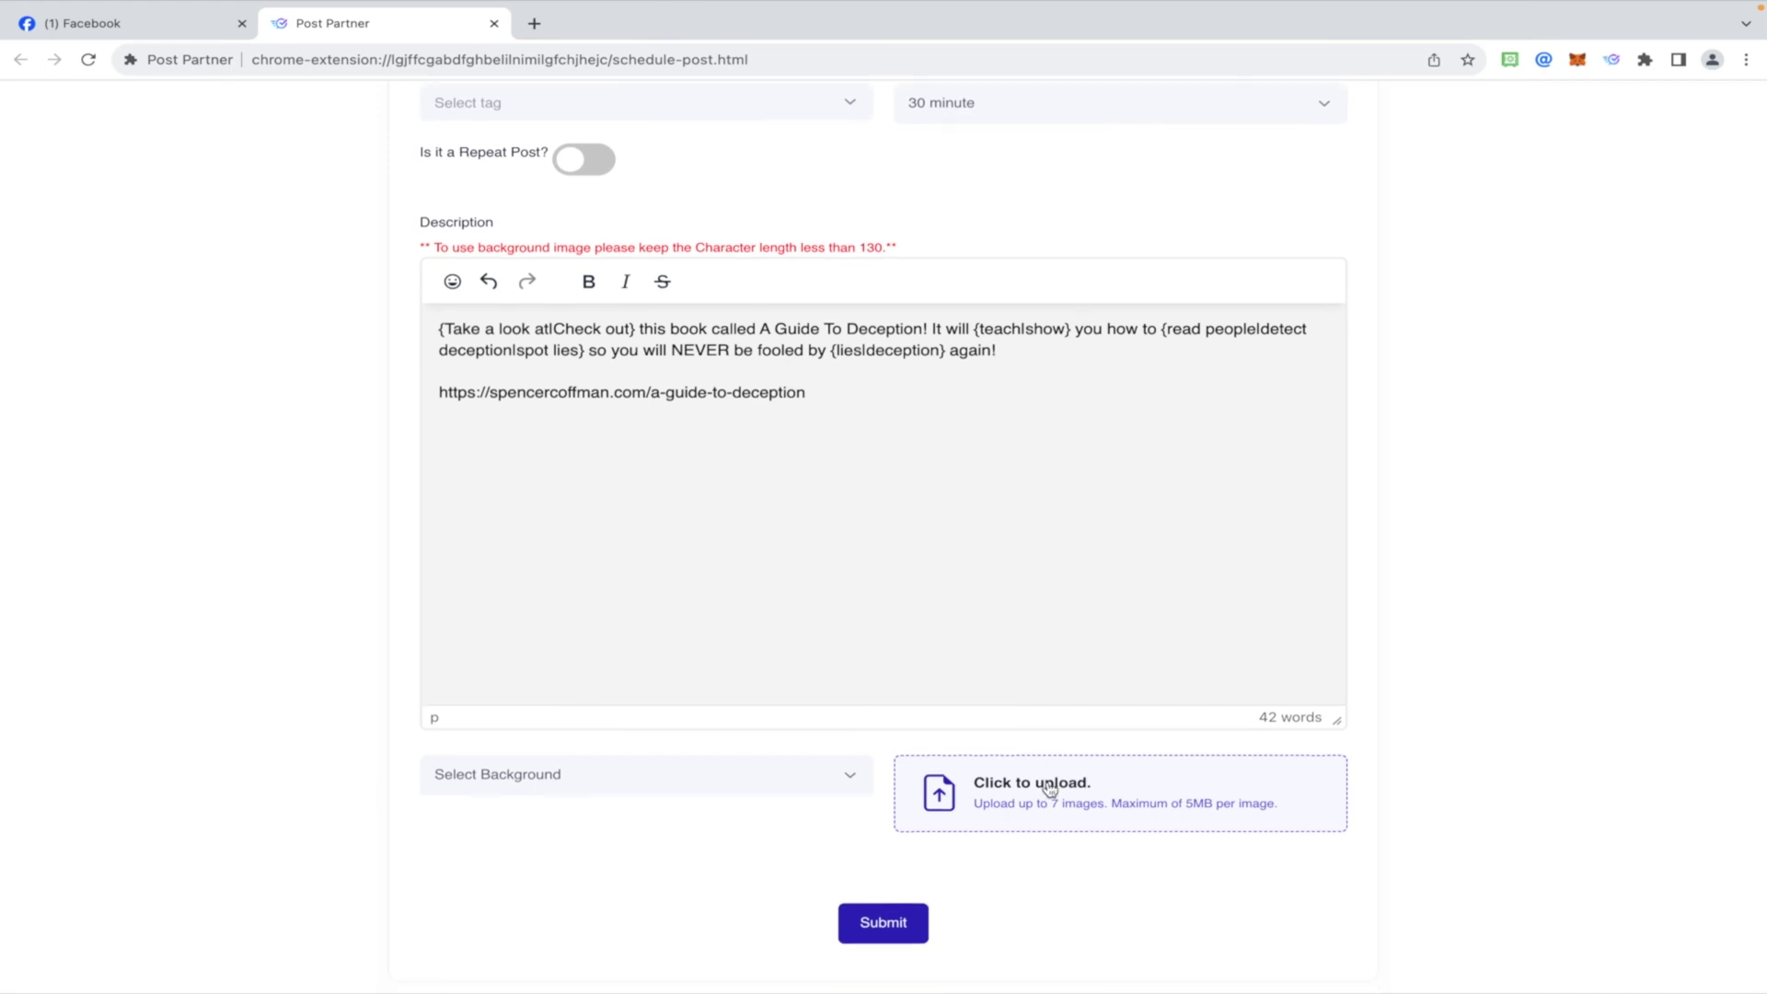
Attach AGTD Flat 1025.png as the post's cover image
click(1052, 787)
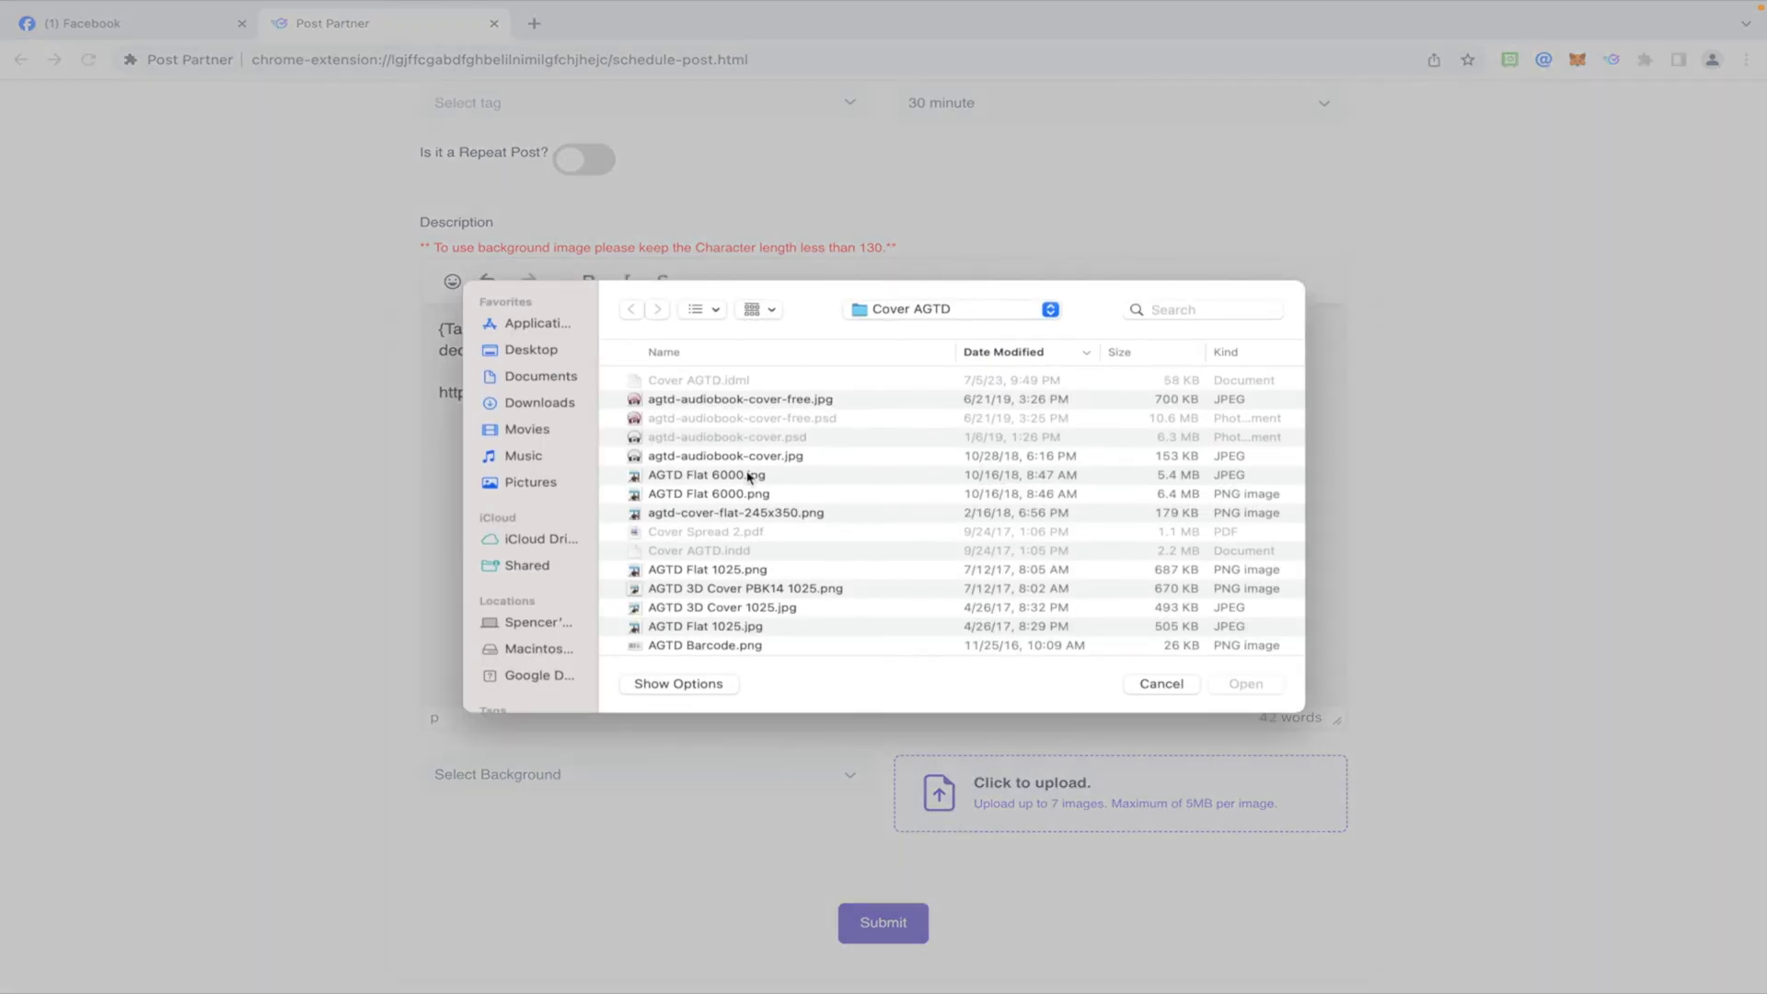
click(753, 610)
click(714, 570)
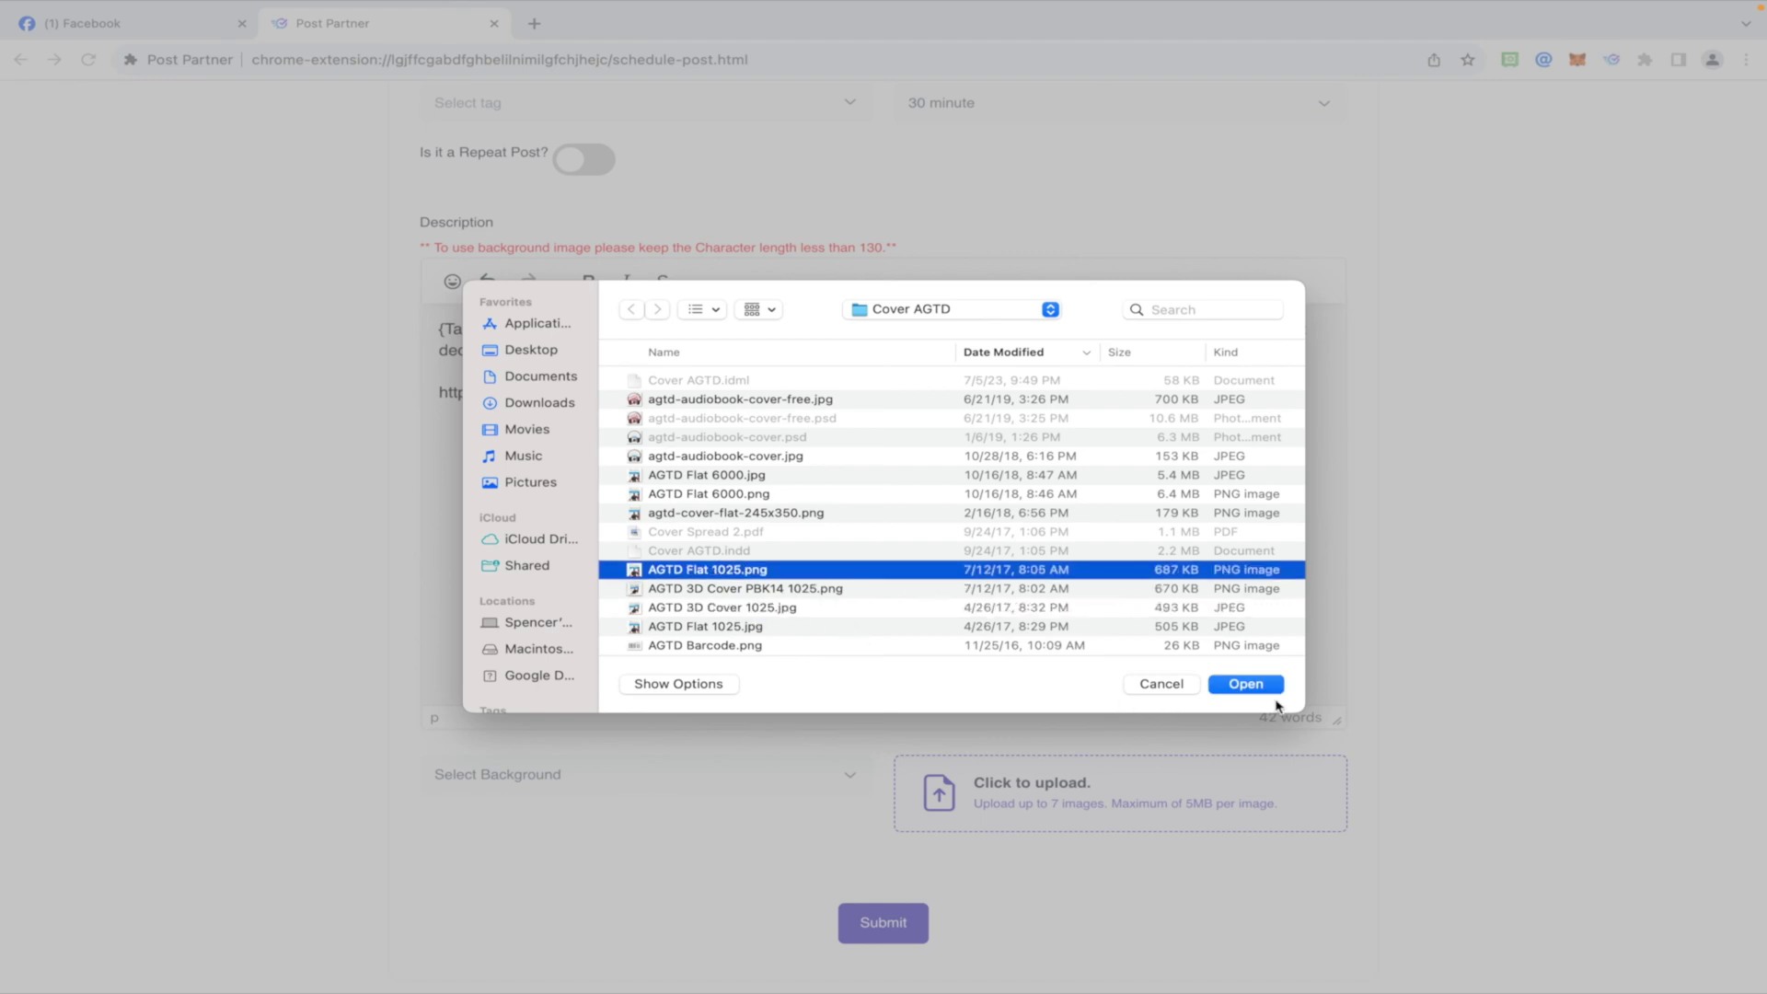
click(1271, 688)
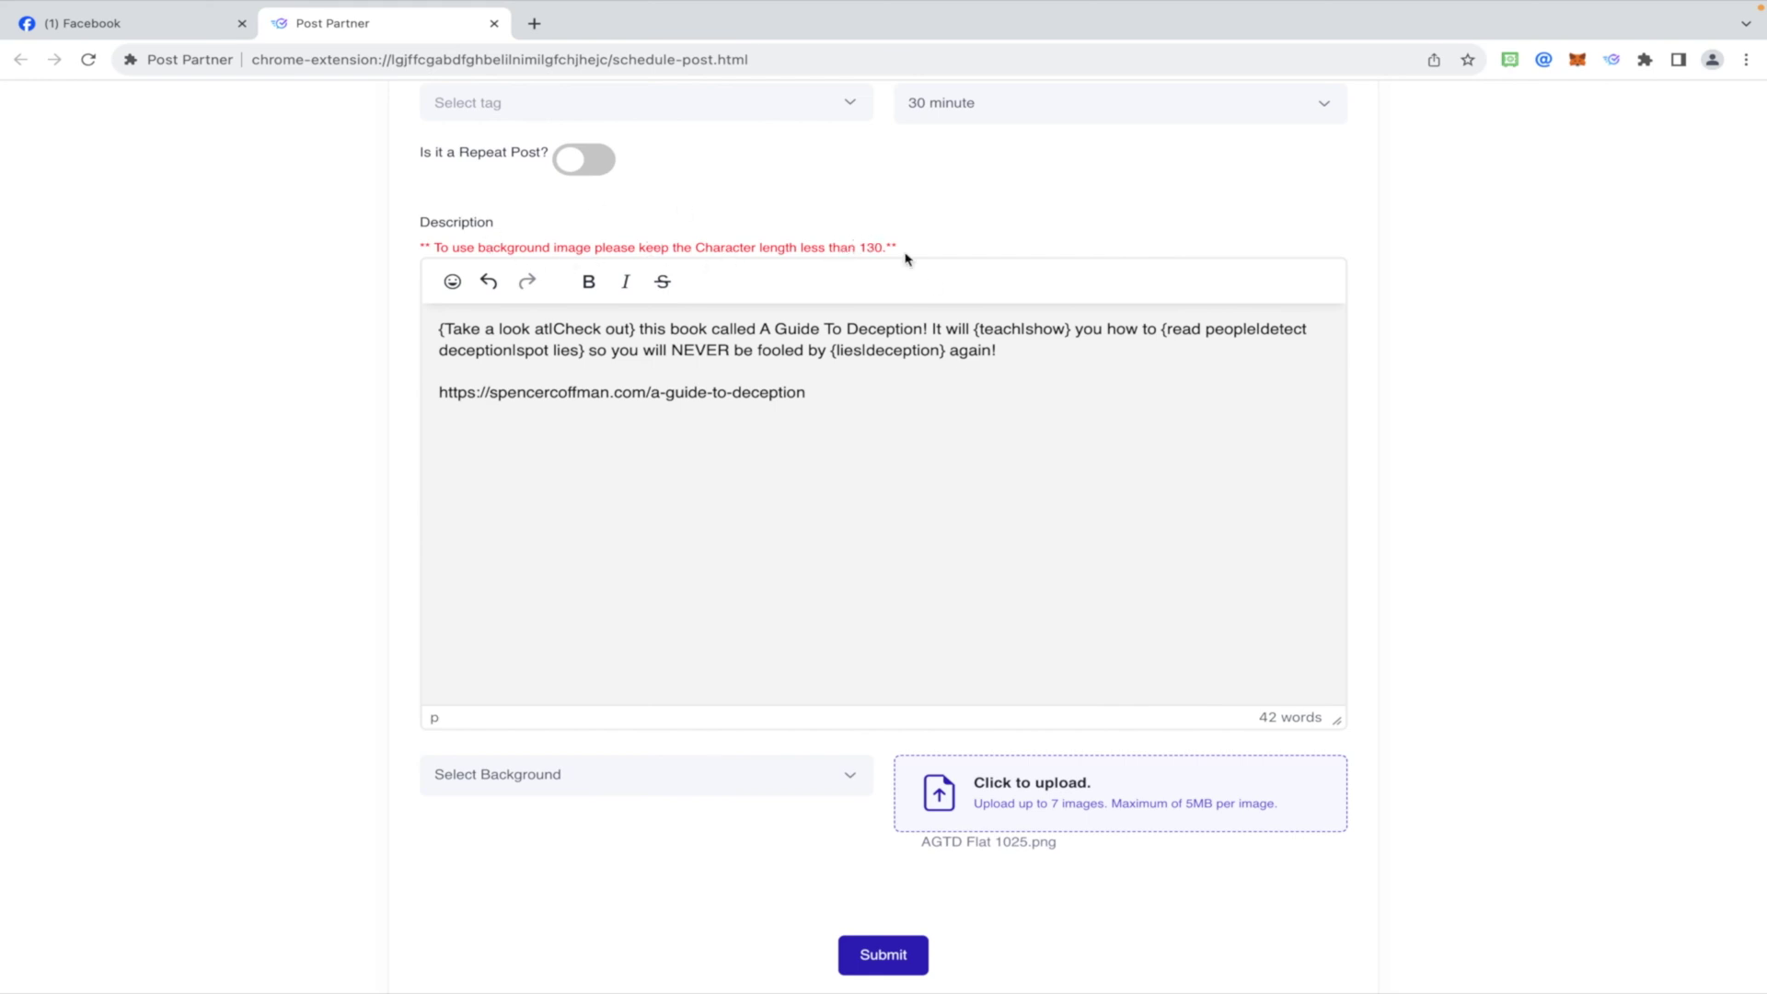
Leave the background unselected and submit the post for scheduling
click(710, 777)
scroll(619, 650, down, 2)
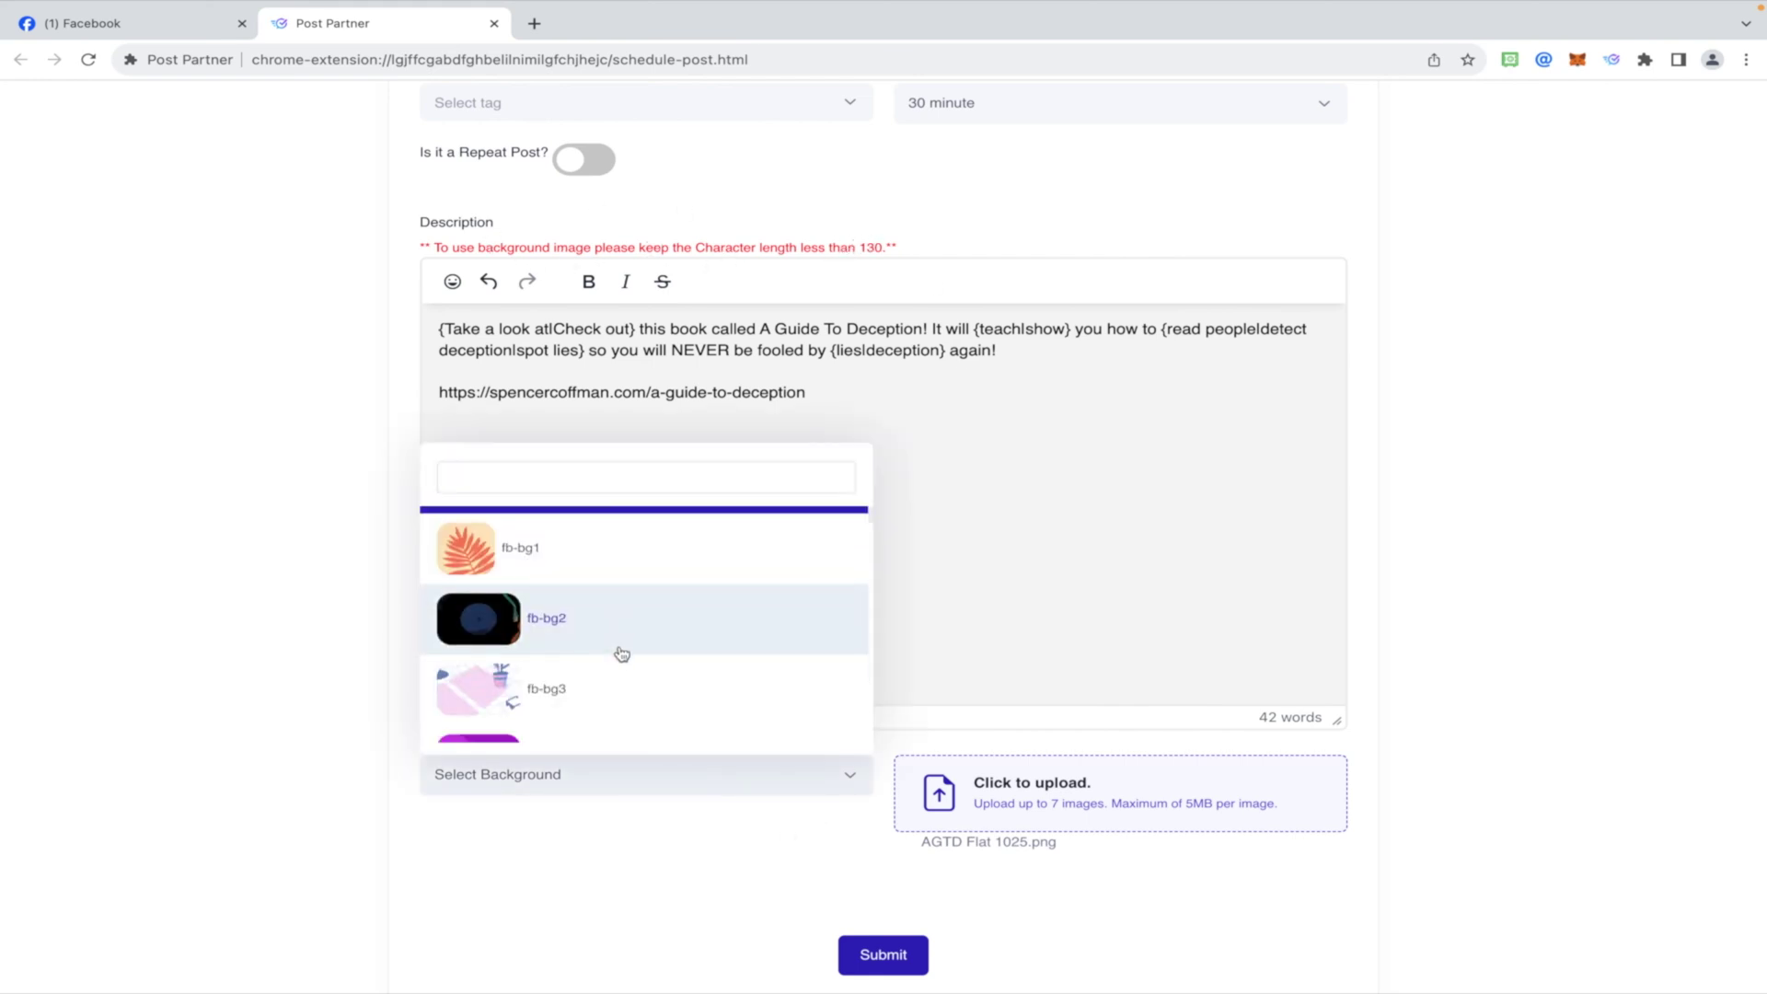
scroll(589, 682, down, 10)
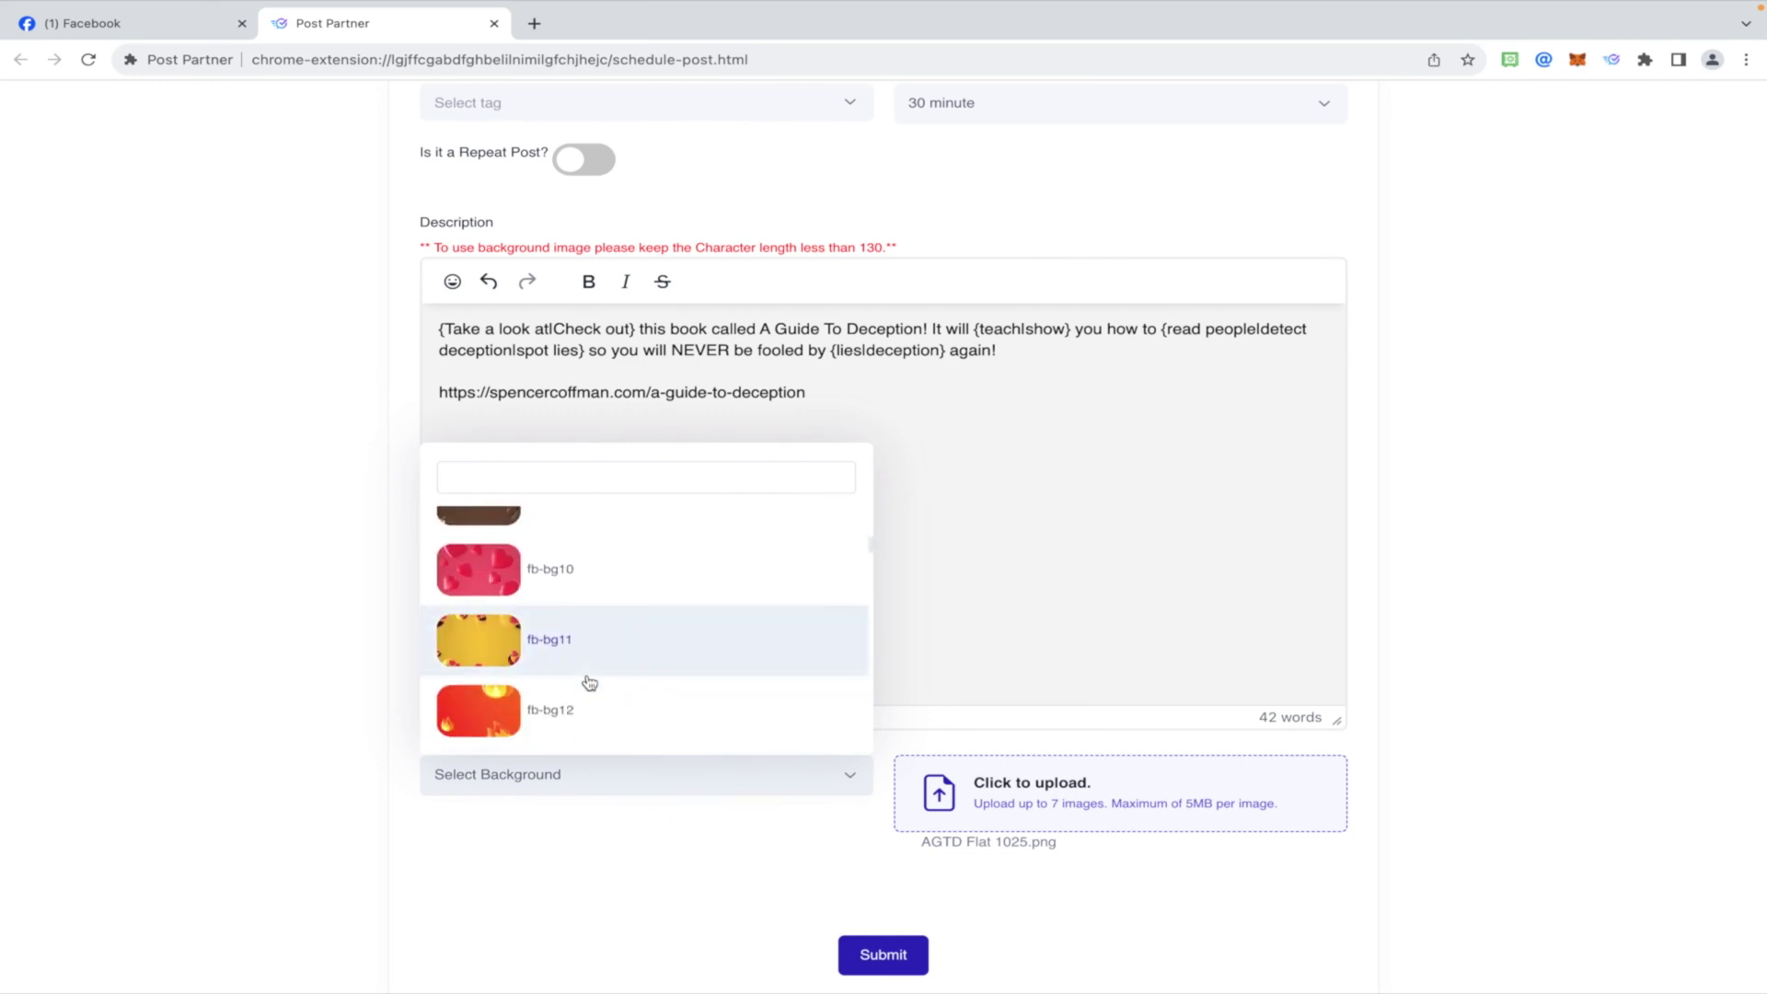
scroll(589, 682, down, 8)
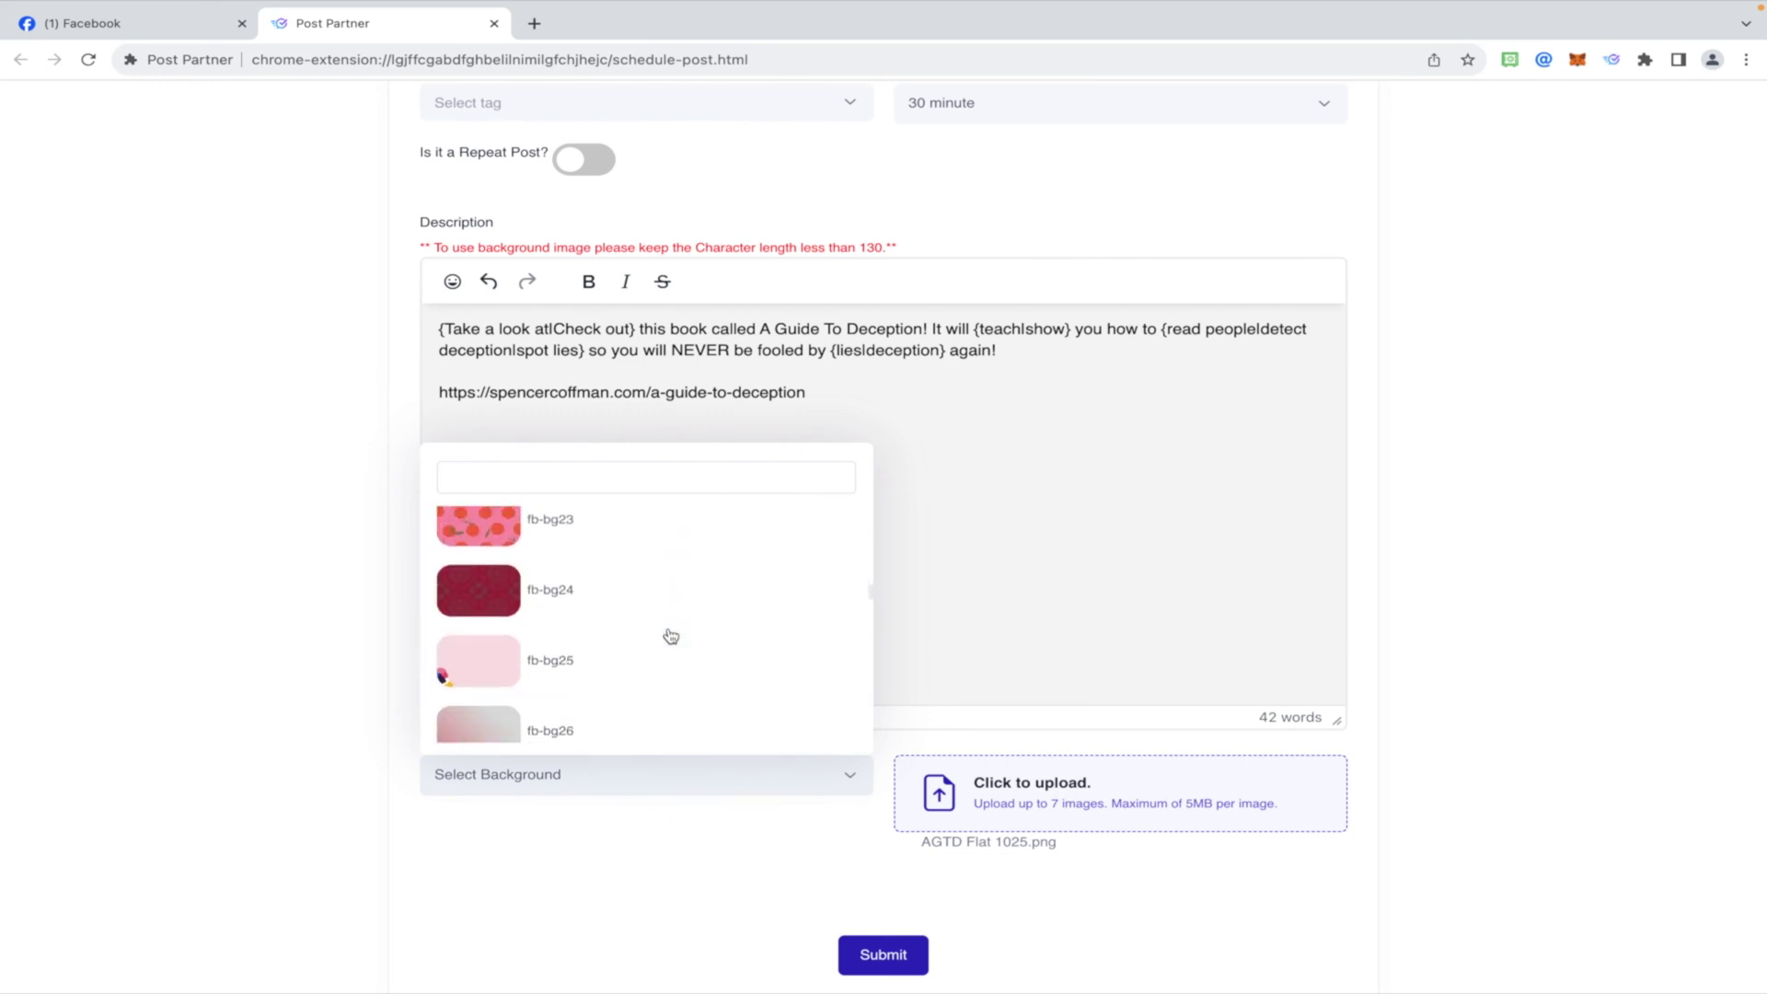
click(290, 527)
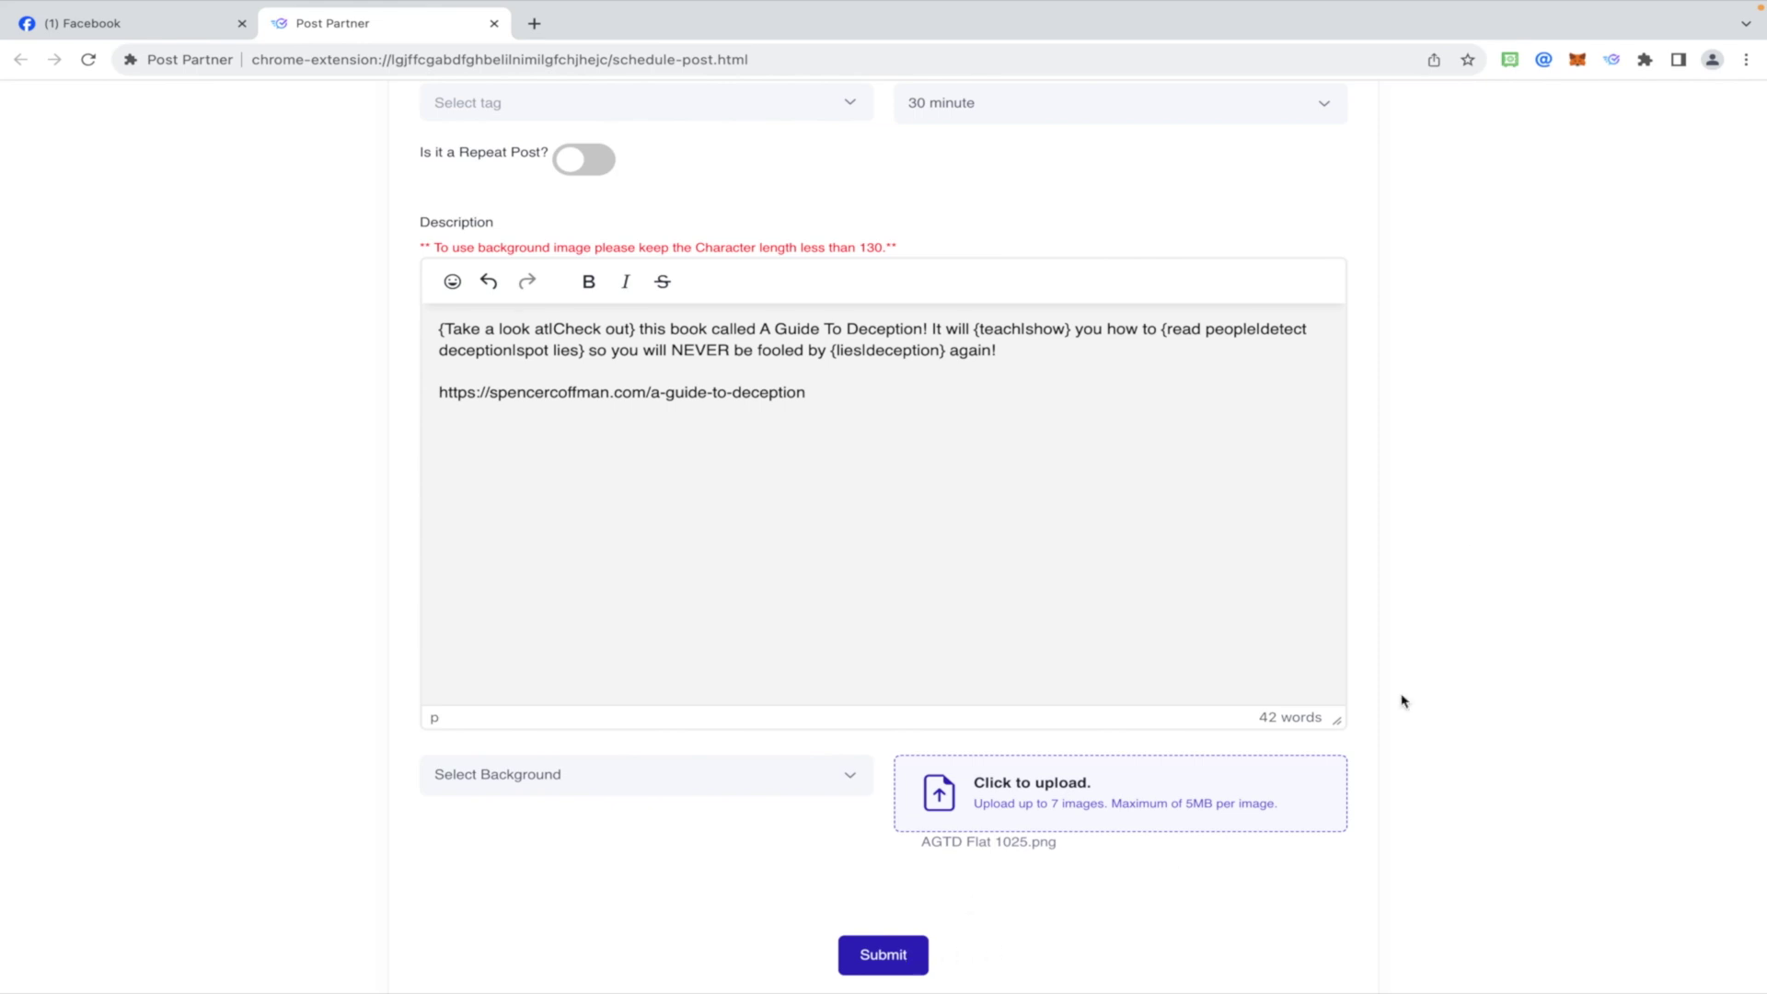
scroll(1400, 698, up, 6)
scroll(1442, 572, down, 4)
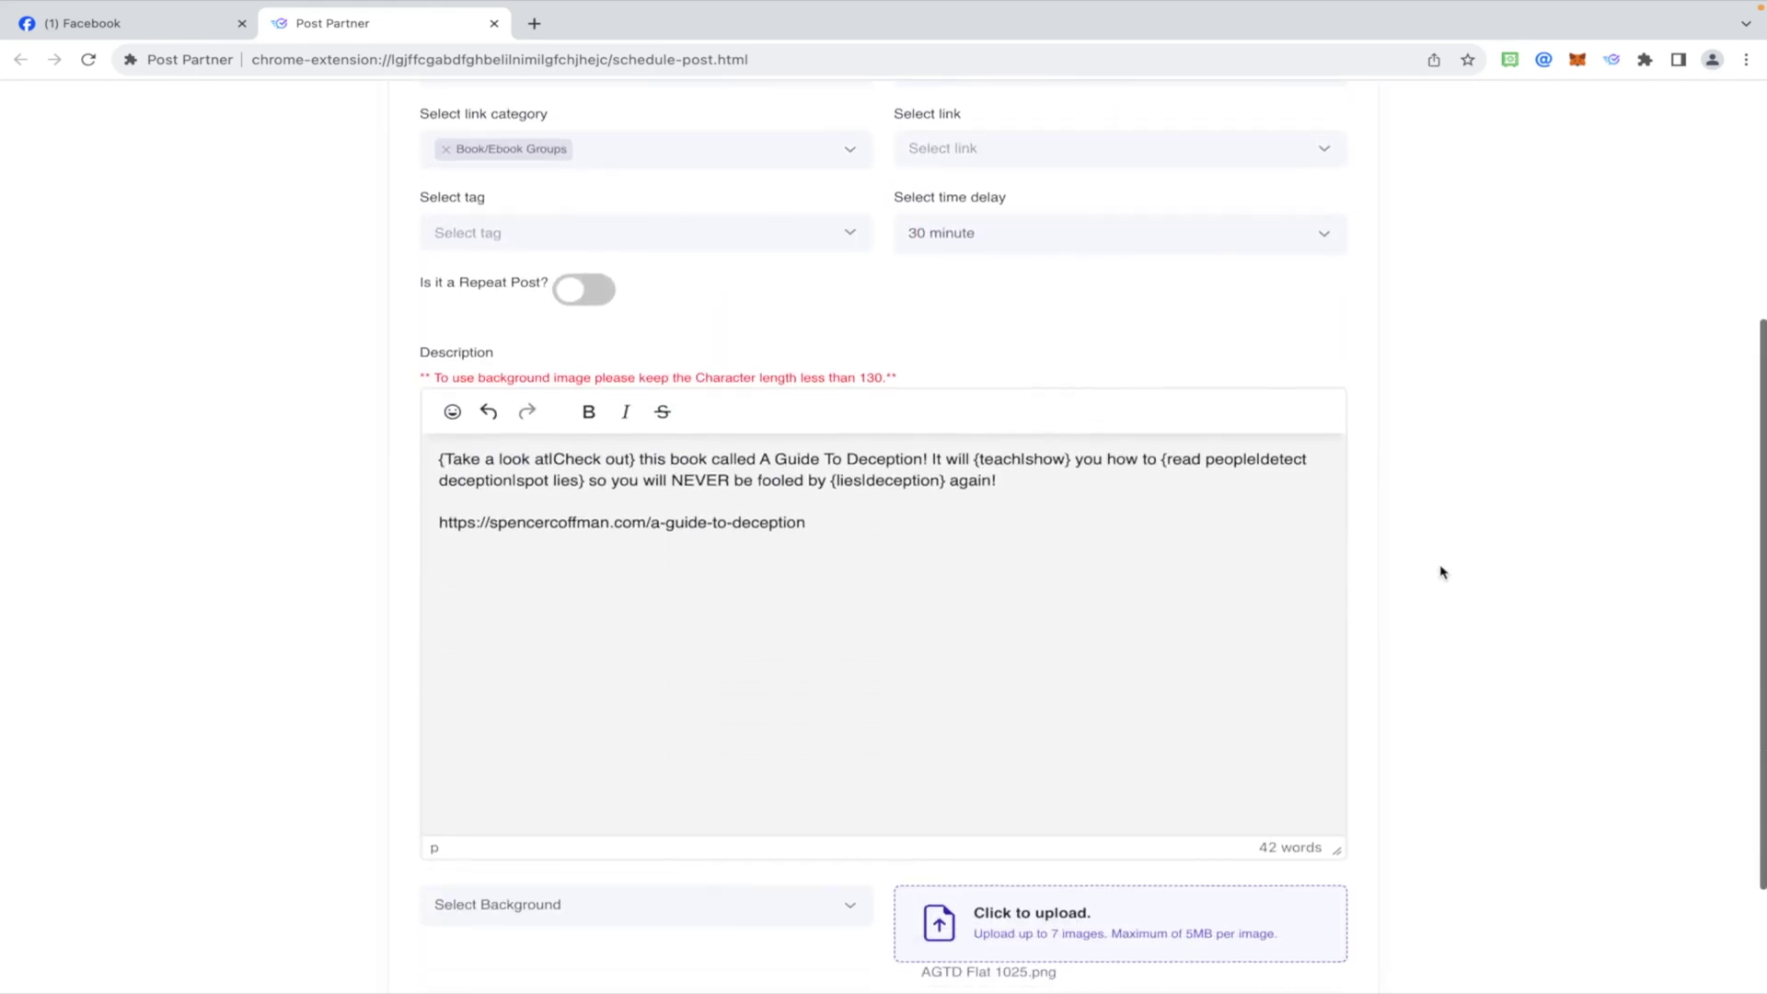
scroll(890, 838, down, 2)
click(876, 920)
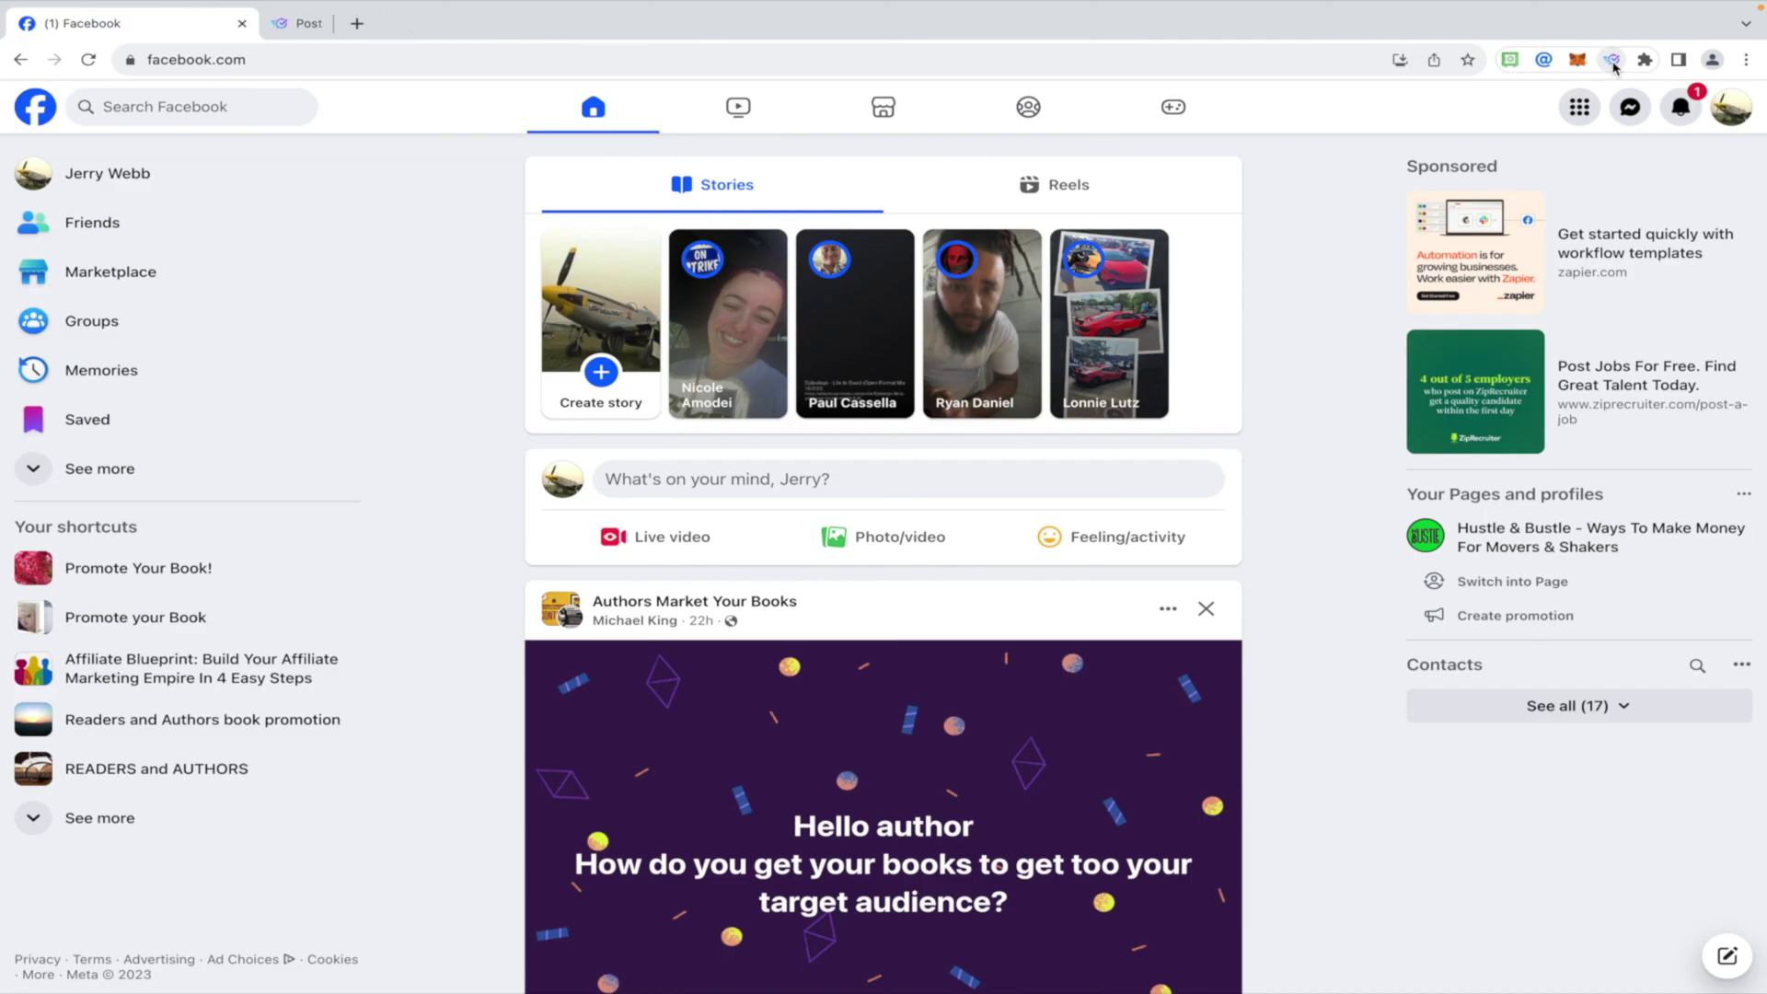
Show the October 2023 calendar with the post on the 19th, toggling posting off and back on
click(1611, 59)
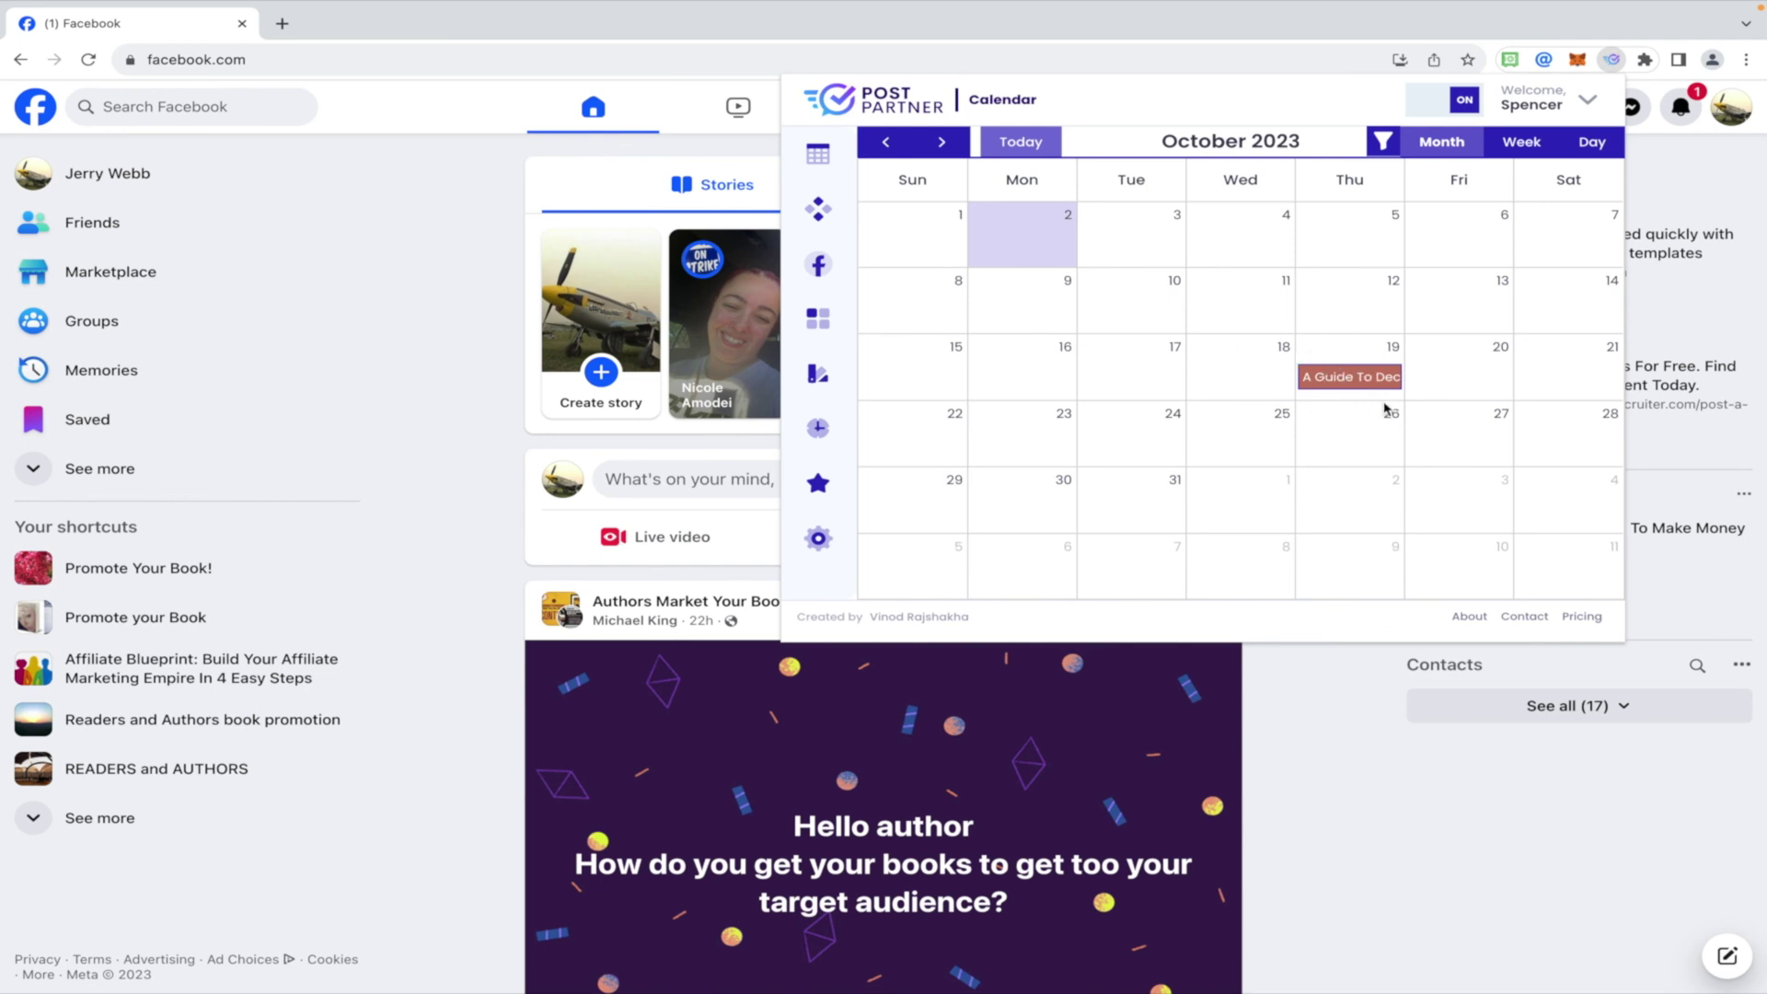
click(1425, 99)
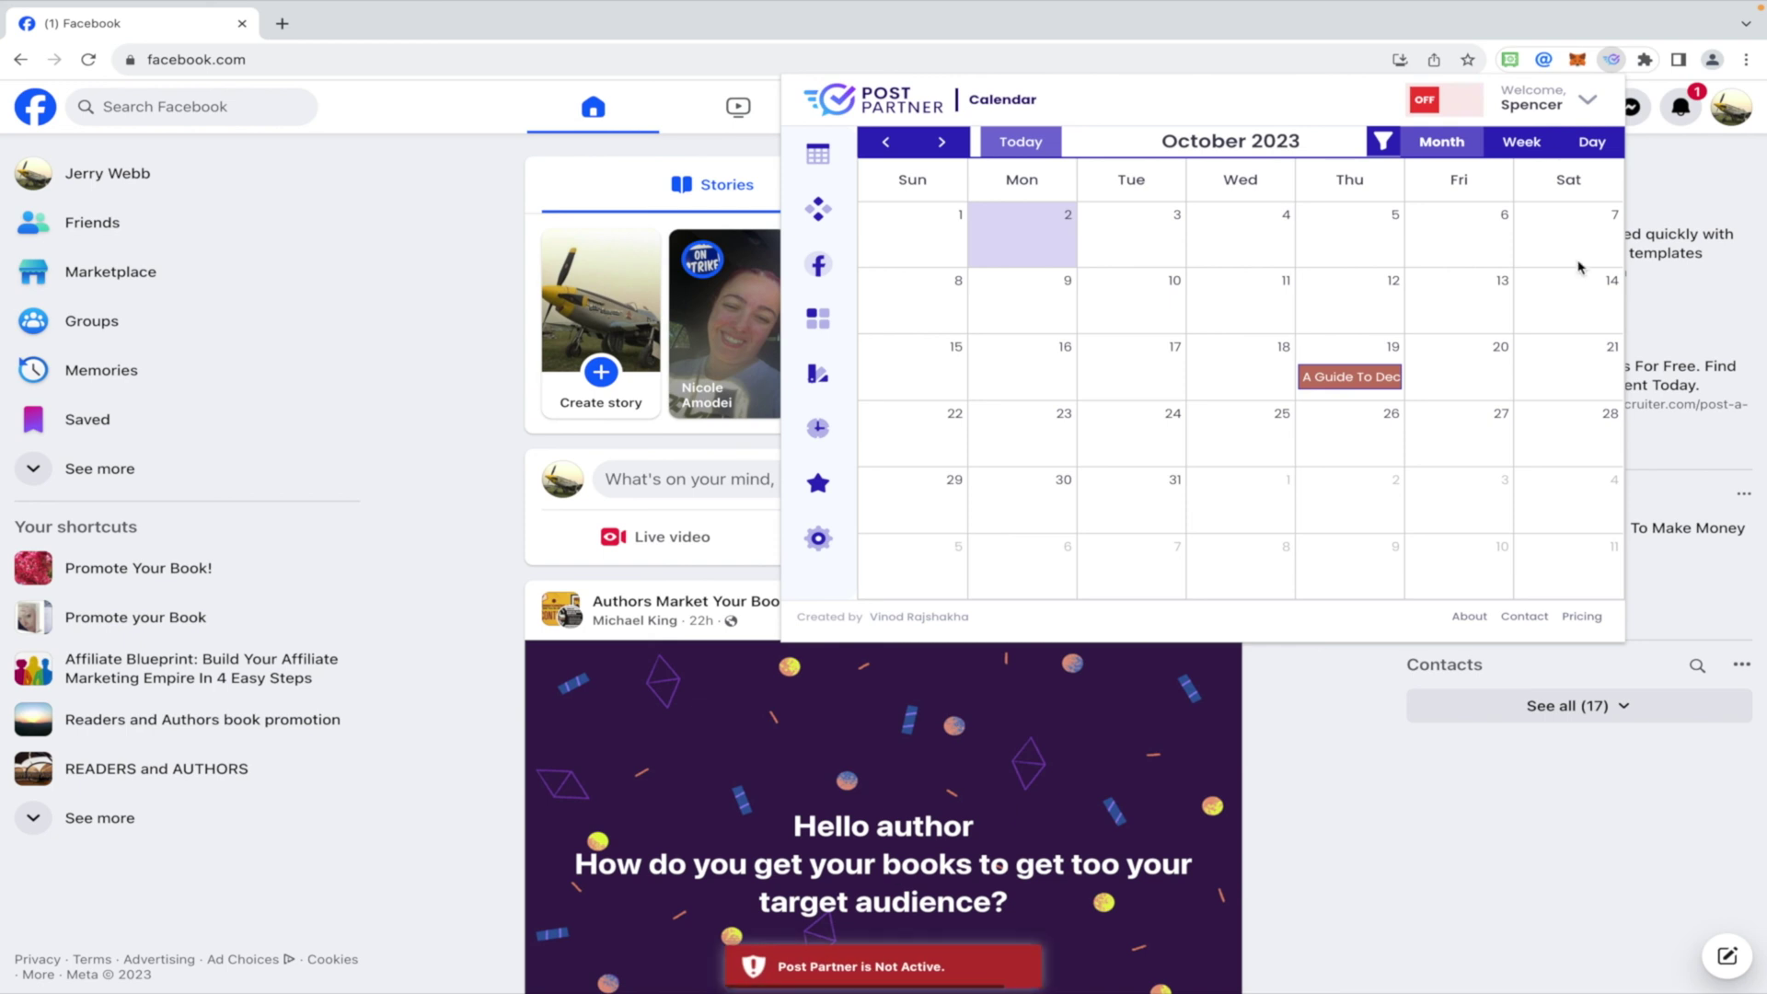
click(816, 212)
click(818, 157)
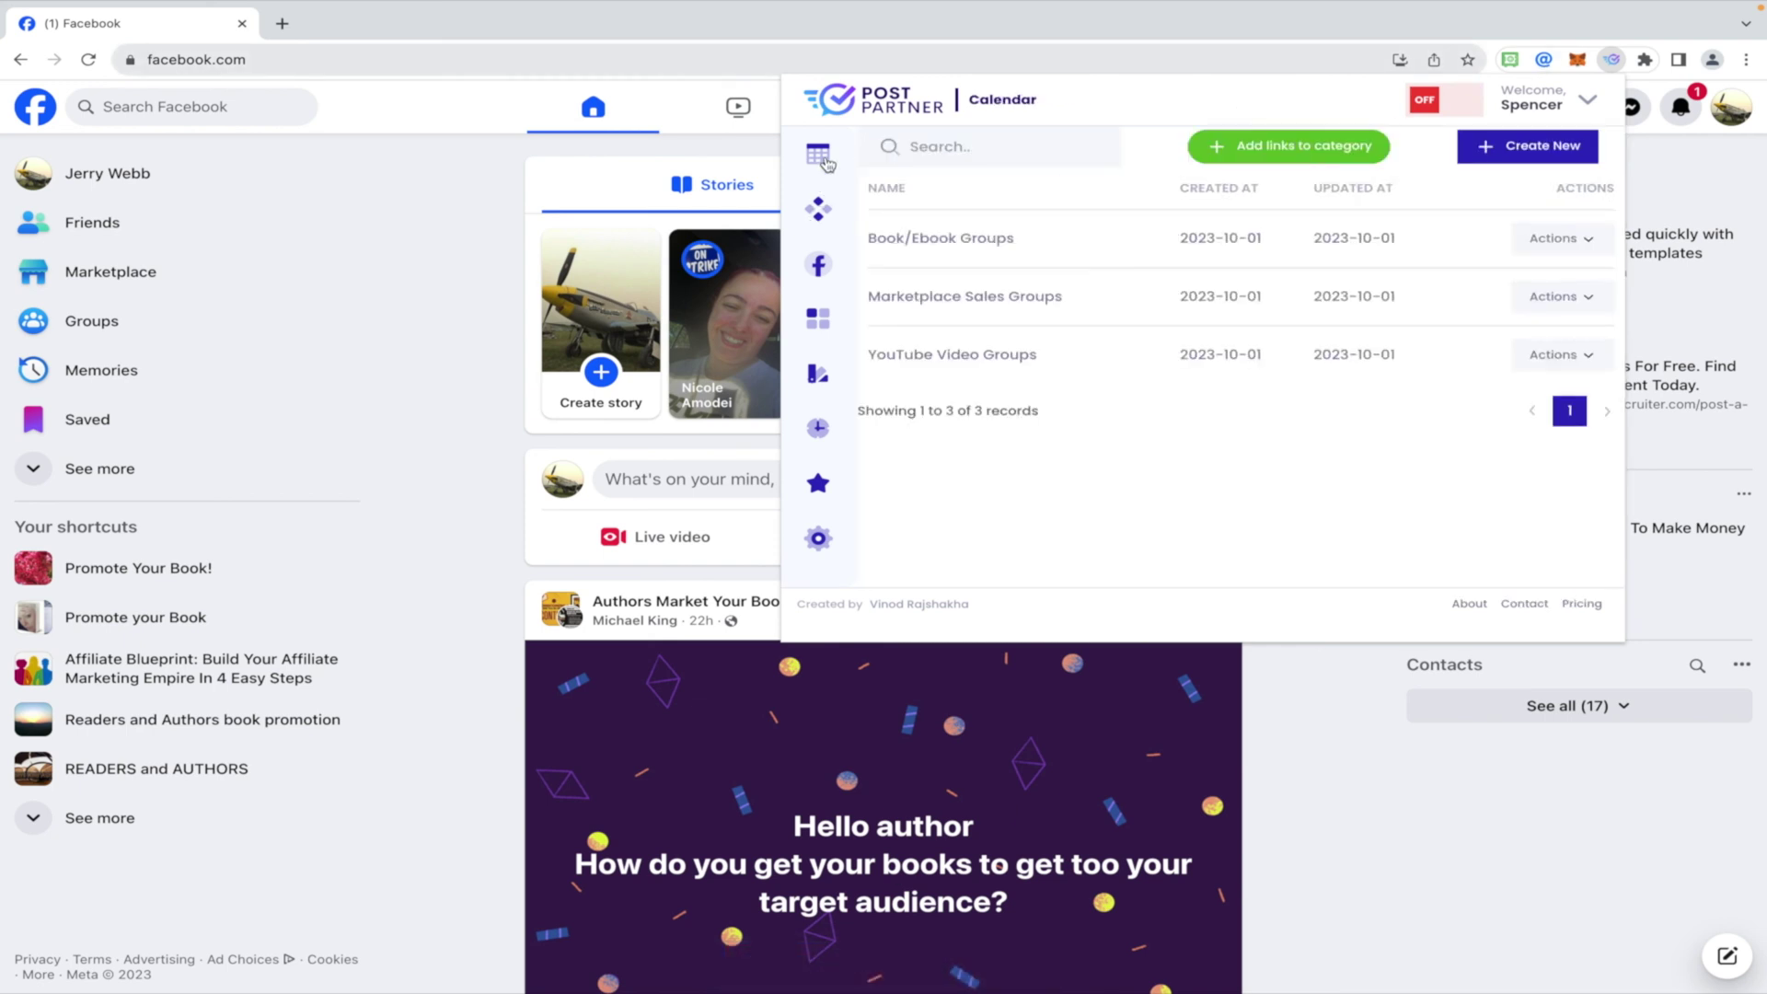
click(1451, 109)
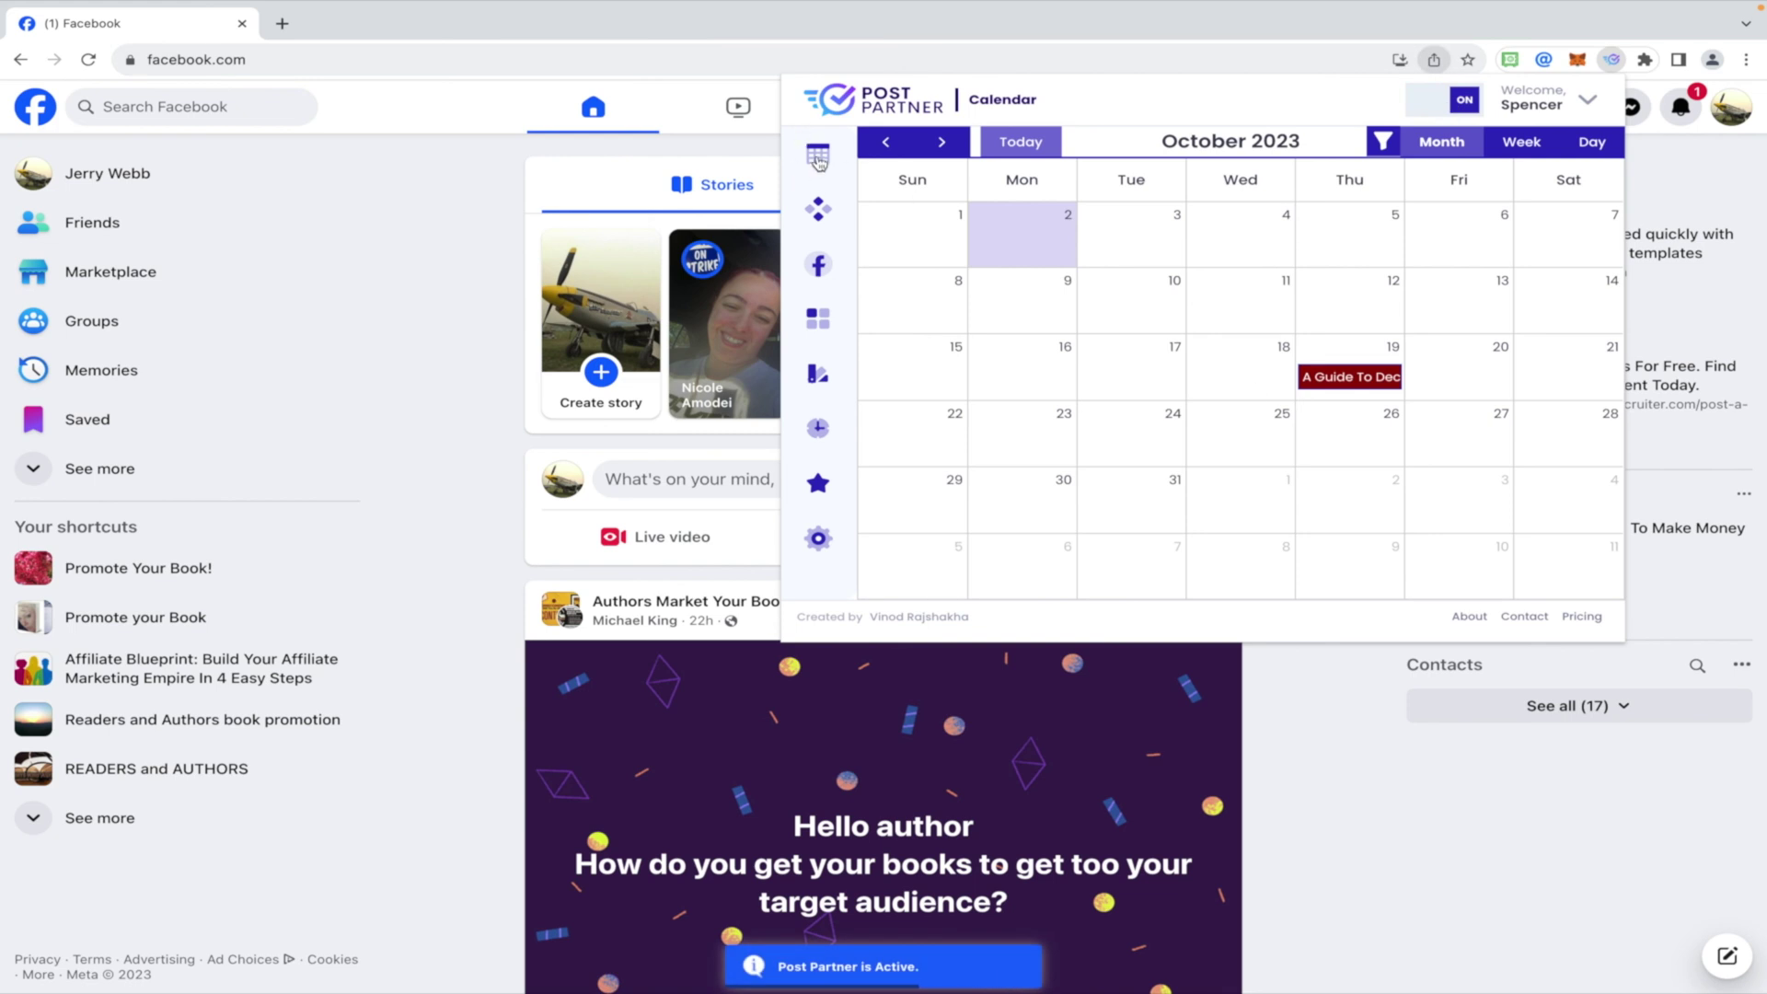